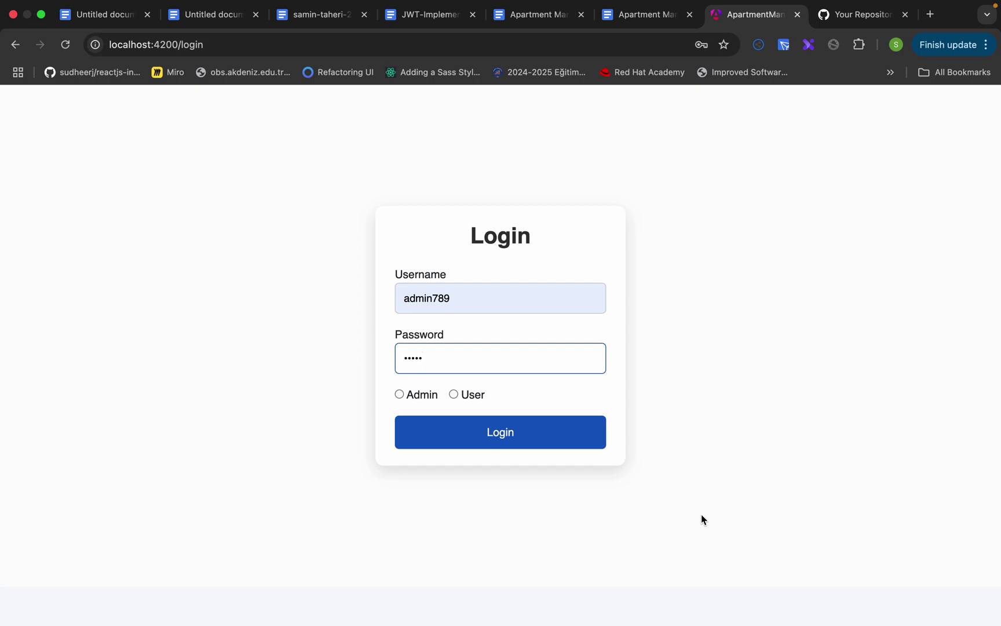
# - Attempt login with the User role, see the error, then sign in successfully as Admin
pyautogui.click(477, 394)
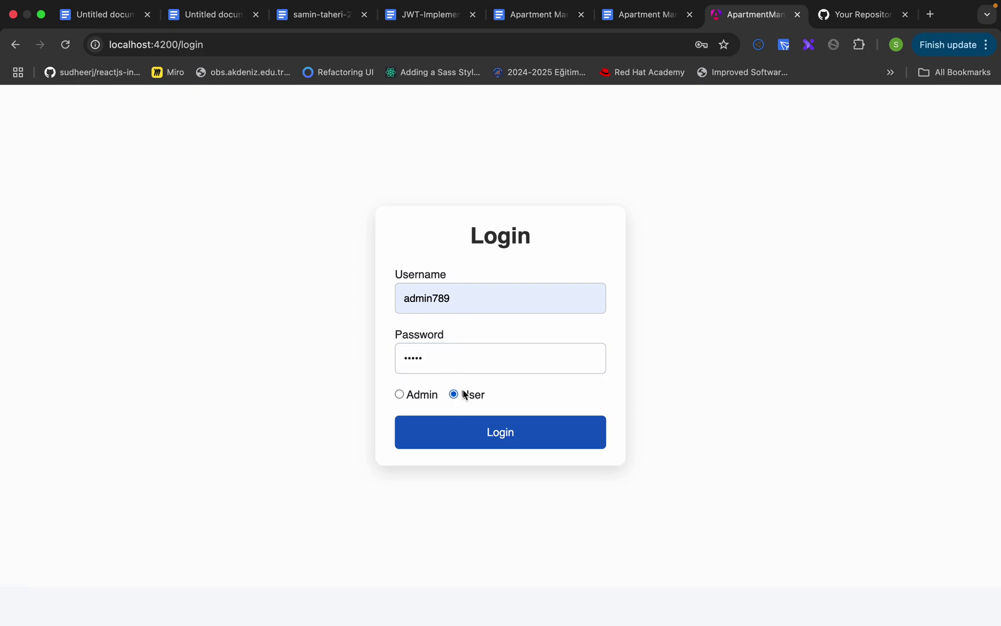
pyautogui.click(485, 432)
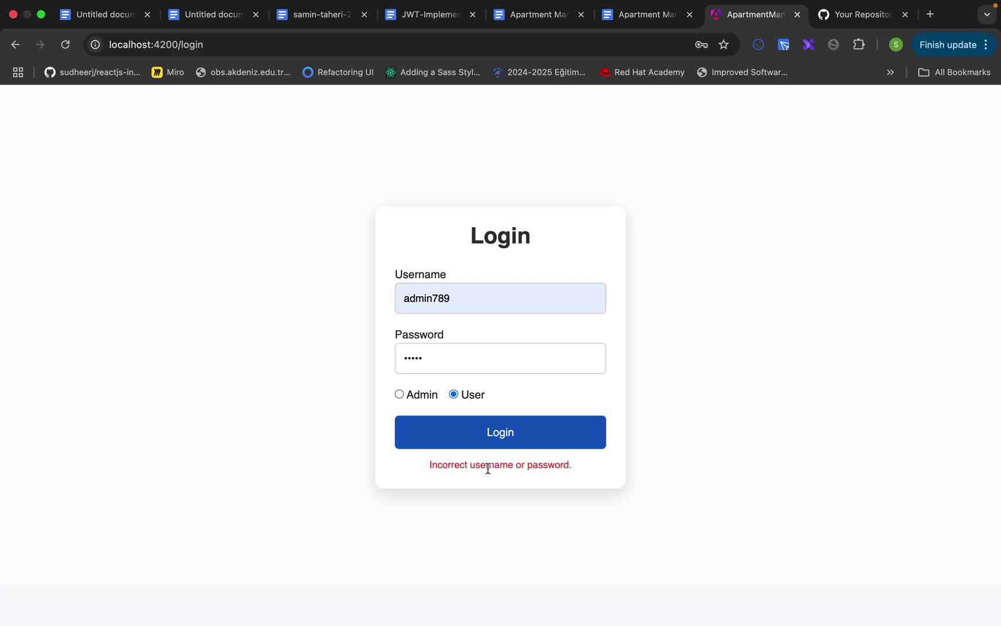
pyautogui.click(423, 396)
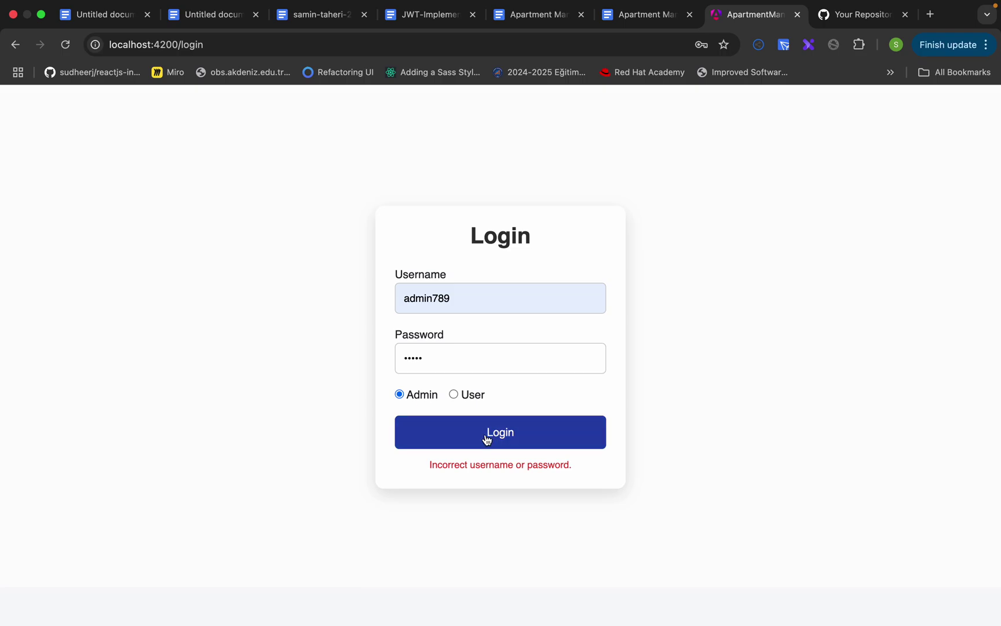
pyautogui.click(490, 439)
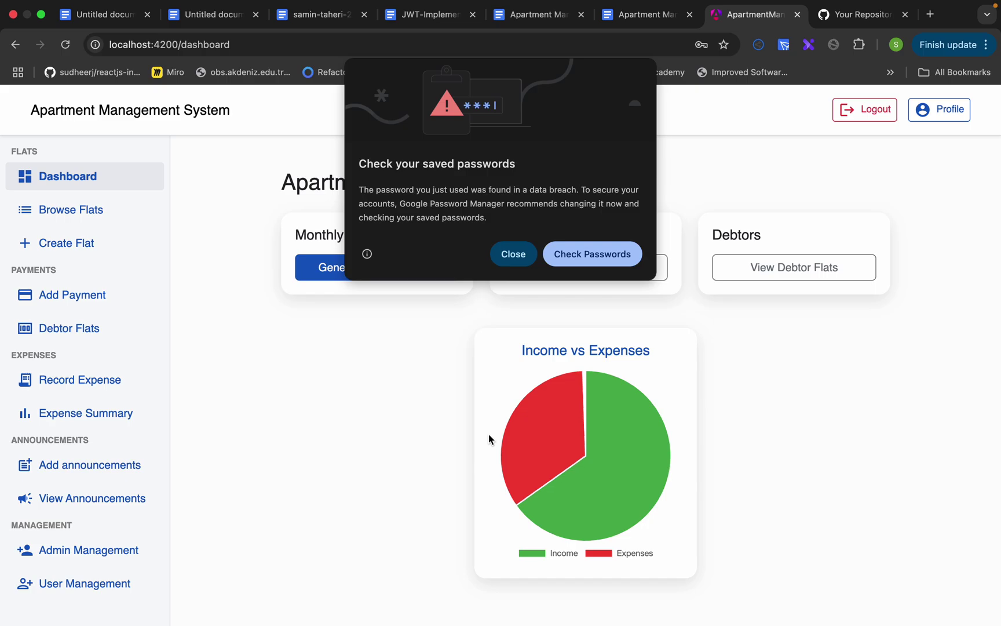
# - Close Chrome's password warning, view the admin's profile card, and go to Browse Flats
pyautogui.click(511, 249)
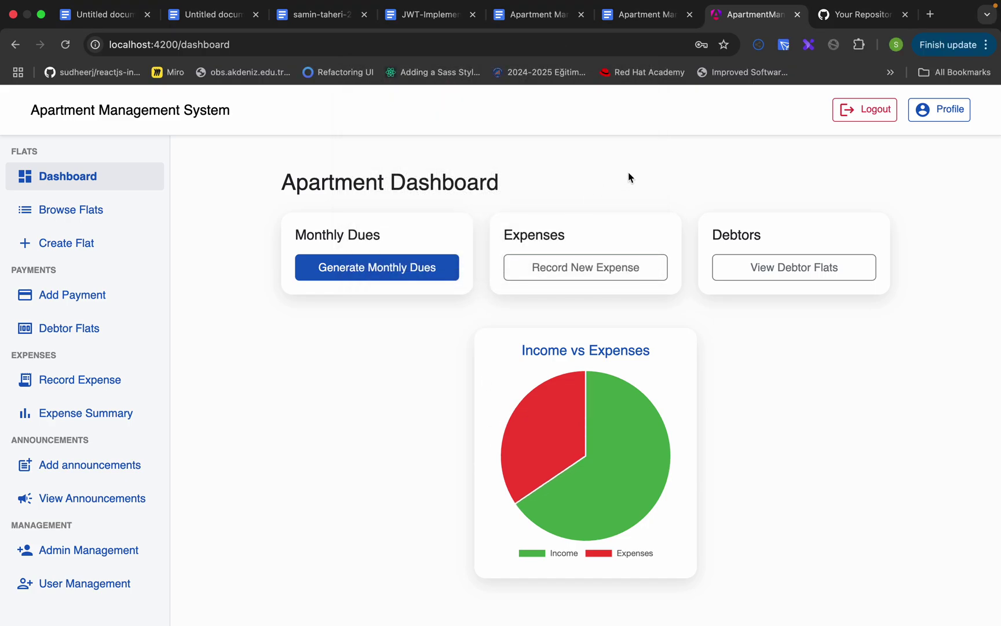
pyautogui.click(927, 114)
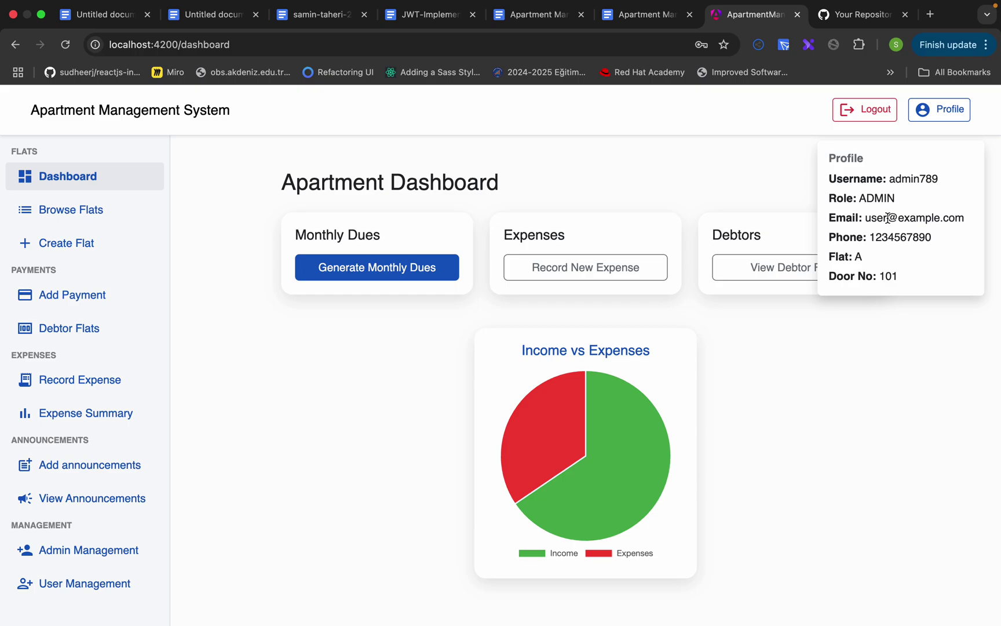
pyautogui.click(77, 215)
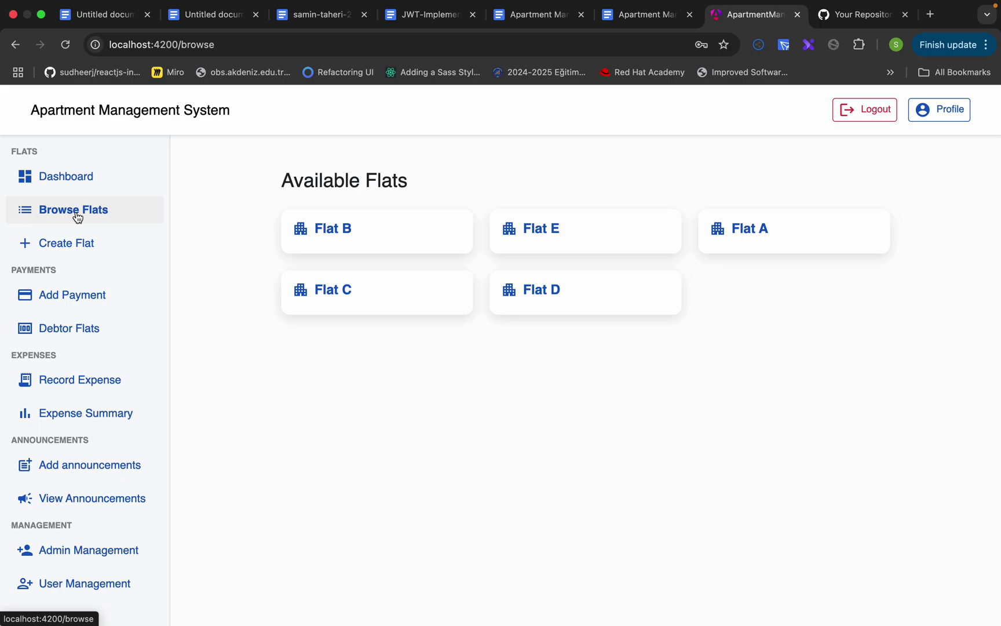
# - Open the Create Flat form and submit it empty to see the validation errors
pyautogui.click(81, 254)
pyautogui.scroll(-1, 342, 310)
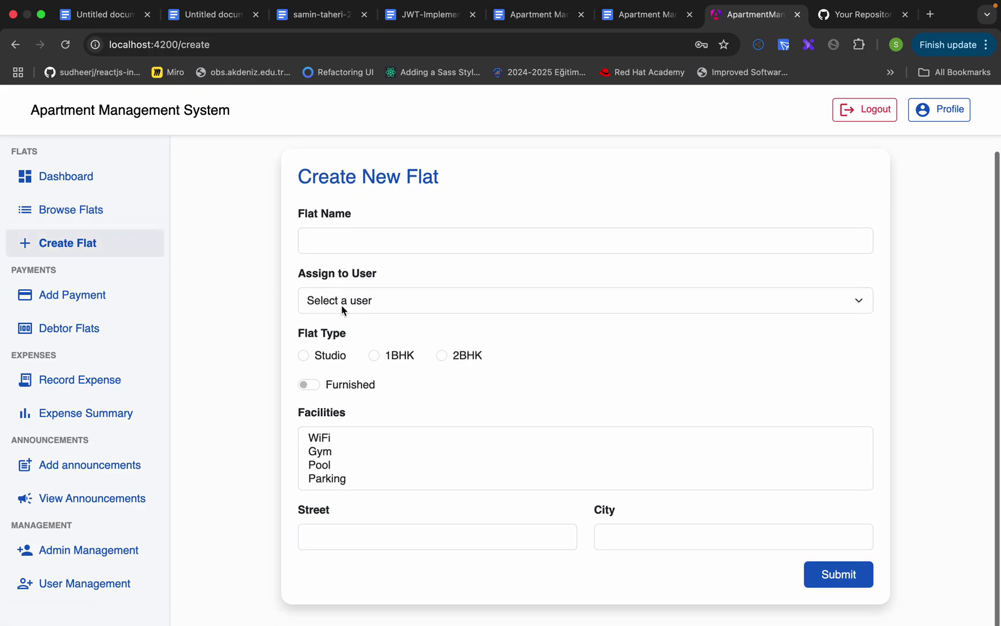
pyautogui.click(850, 591)
pyautogui.scroll(-2, 775, 500)
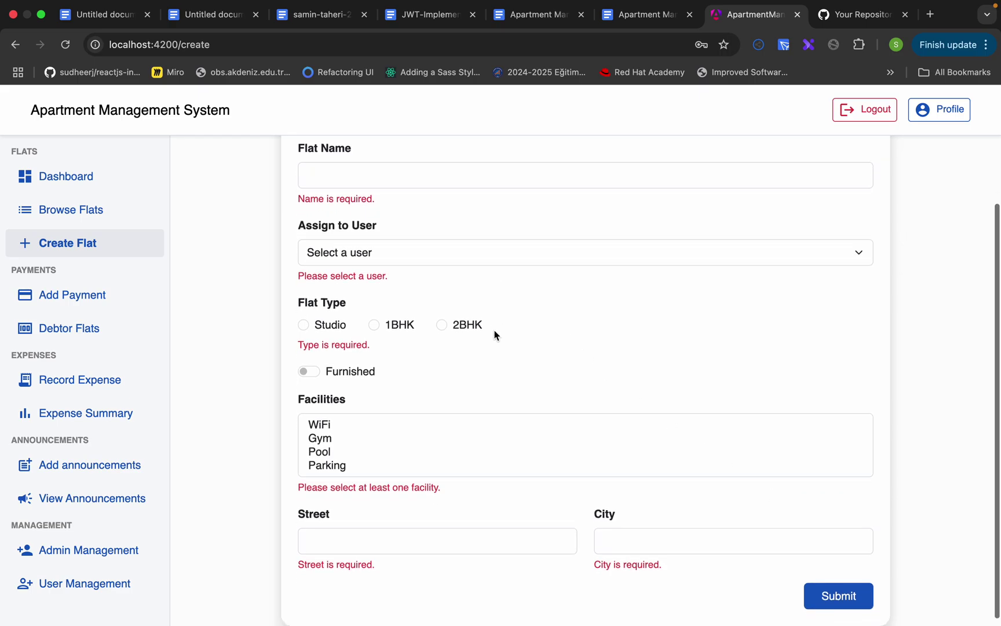
pyautogui.scroll(-1, 490, 341)
pyautogui.scroll(3, 462, 369)
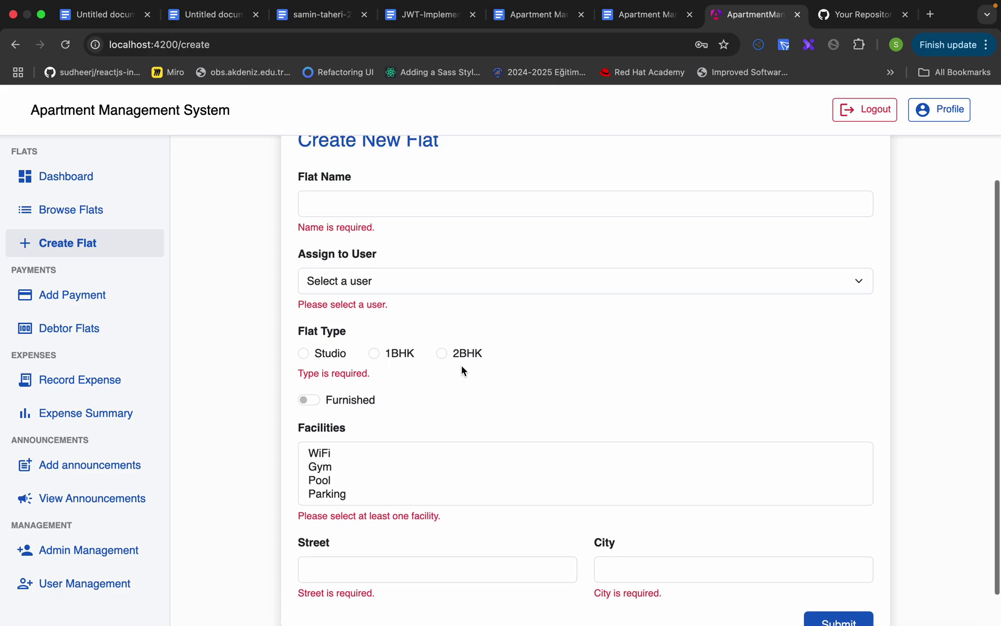
# - Create 'flat e' for a resident: Studio, Furnished, Gym, Antalya address, and submit it
pyautogui.click(371, 244)
pyautogui.write('fl')
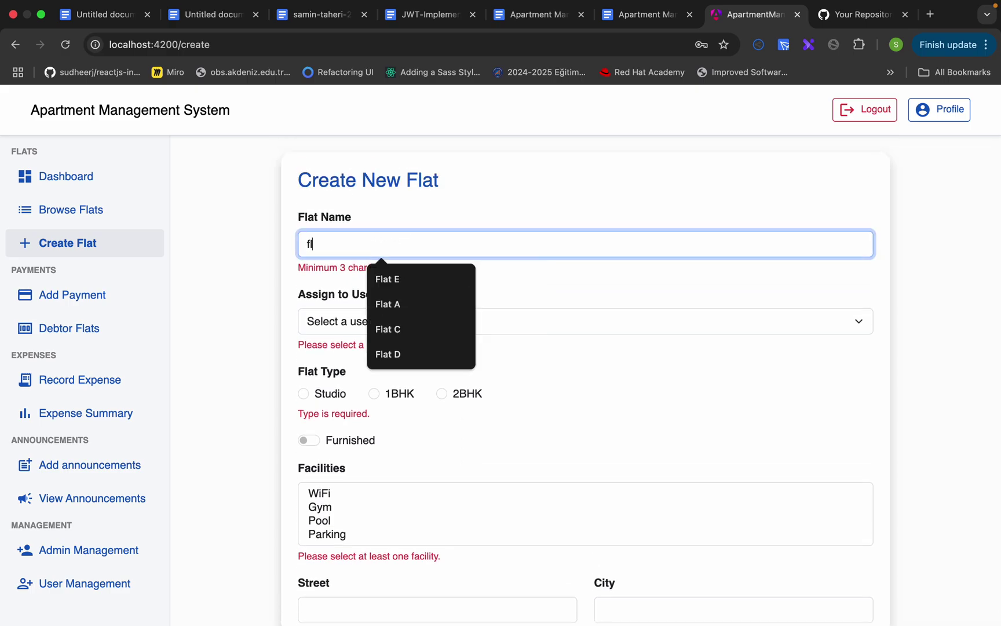
pyautogui.write('at e')
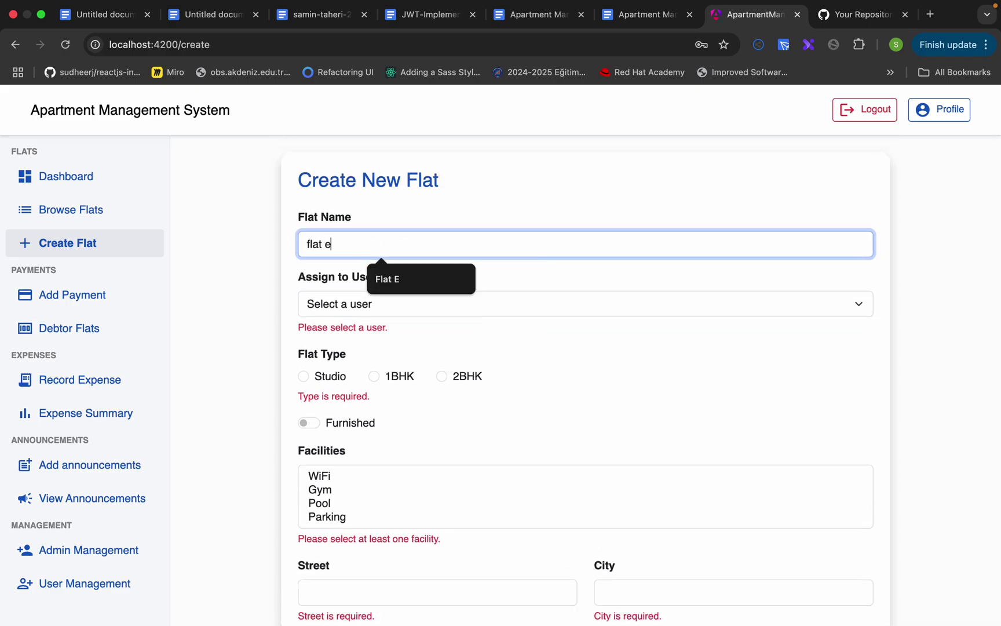
pyautogui.click(366, 305)
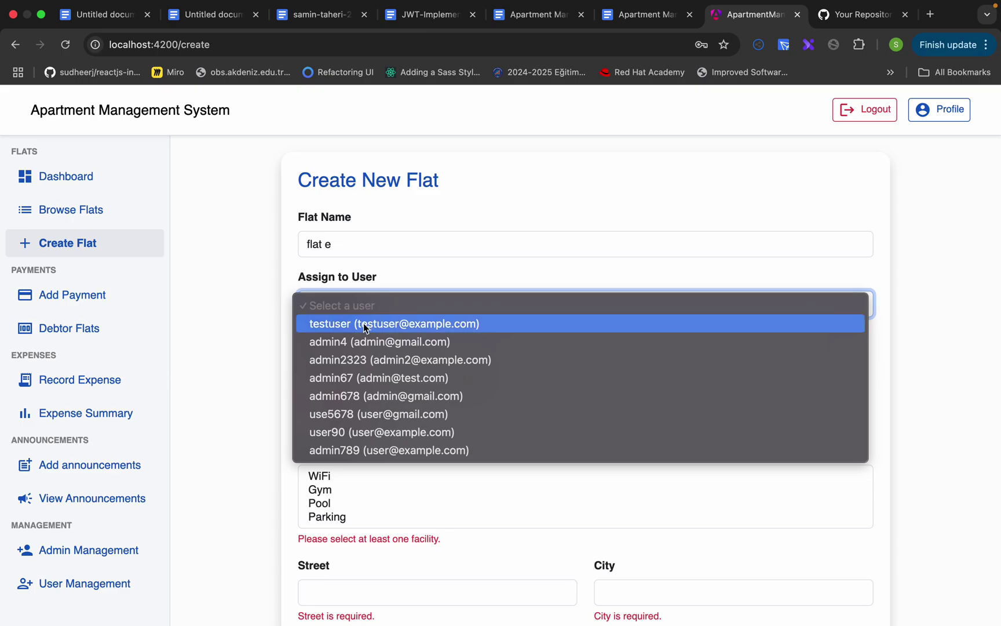
pyautogui.click(349, 432)
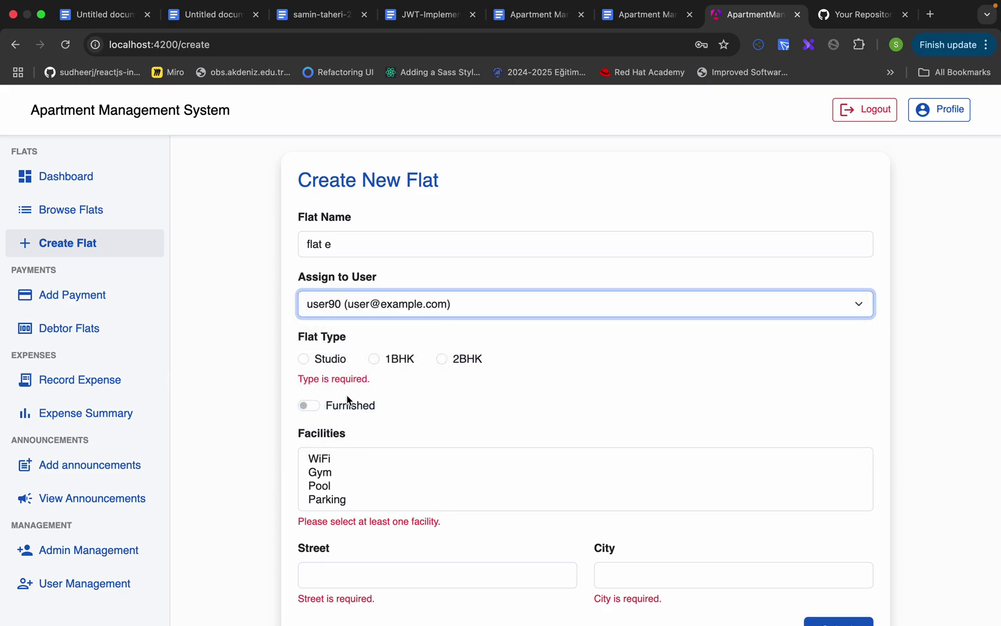
pyautogui.click(307, 357)
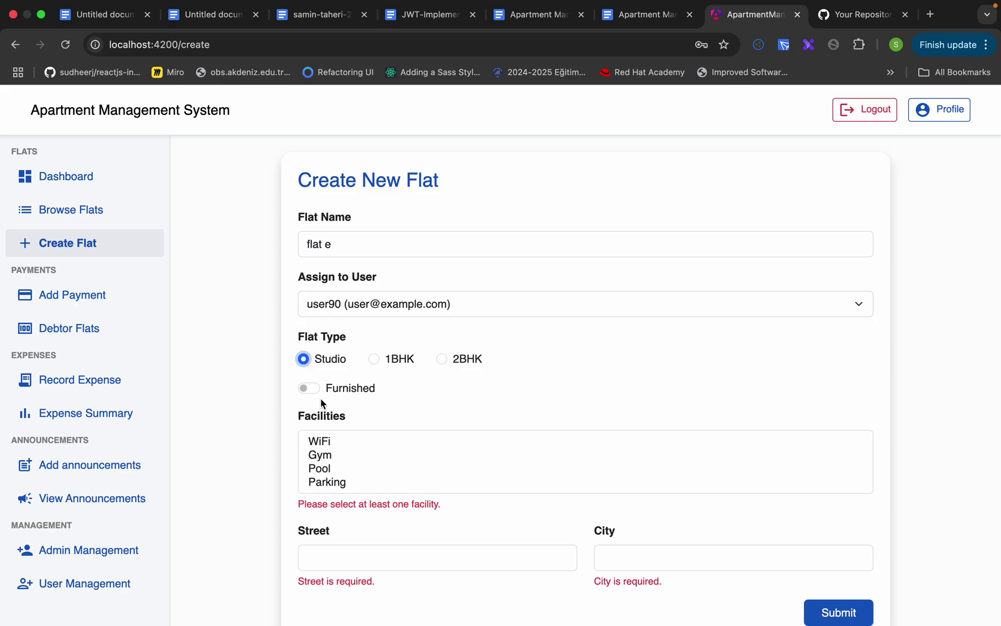
pyautogui.click(313, 387)
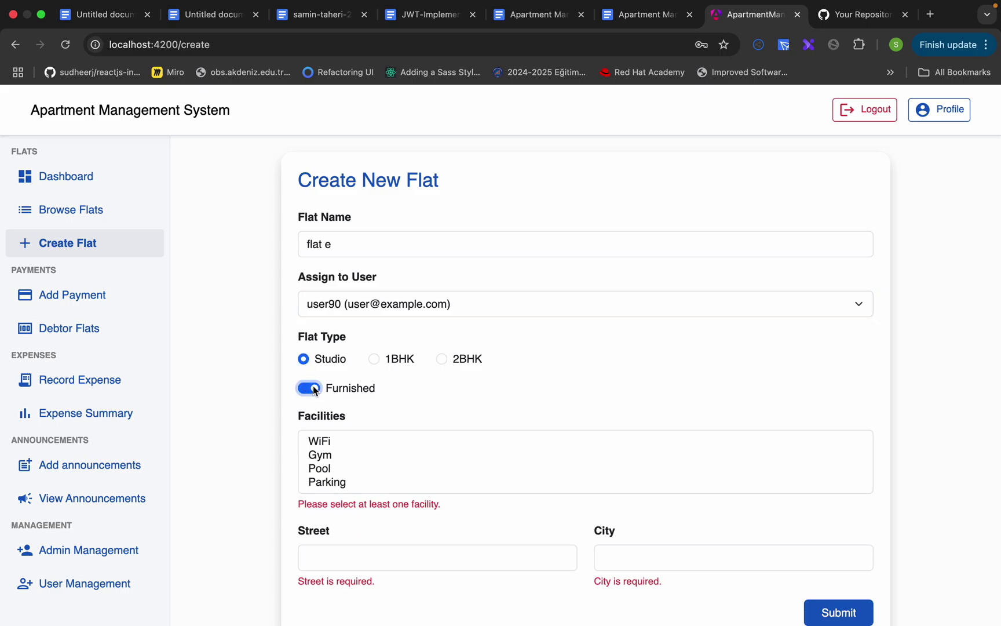
pyautogui.click(339, 458)
pyautogui.scroll(-1, 342, 484)
pyautogui.click(332, 514)
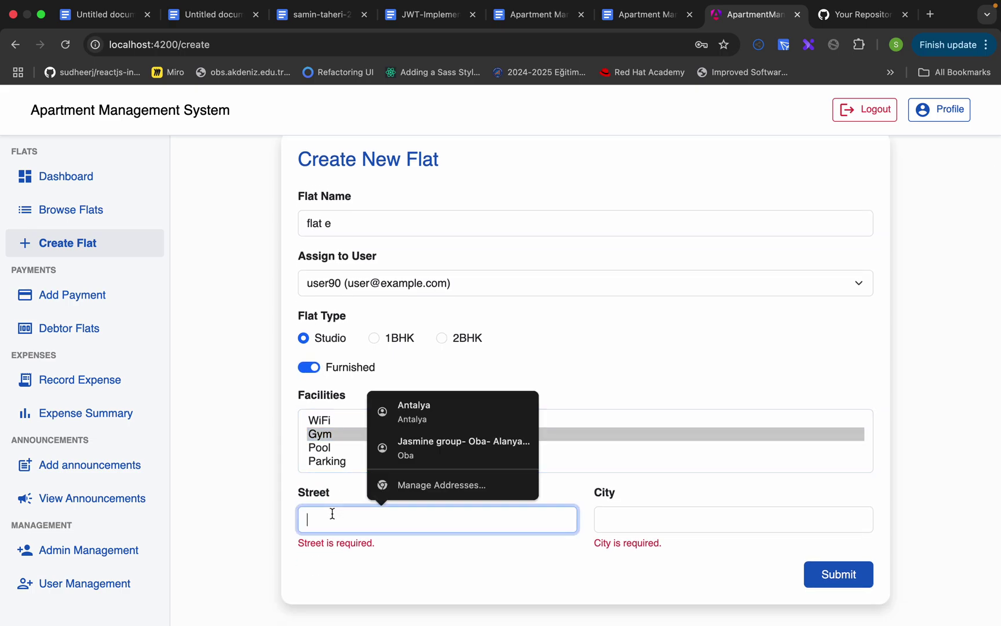
pyautogui.click(415, 411)
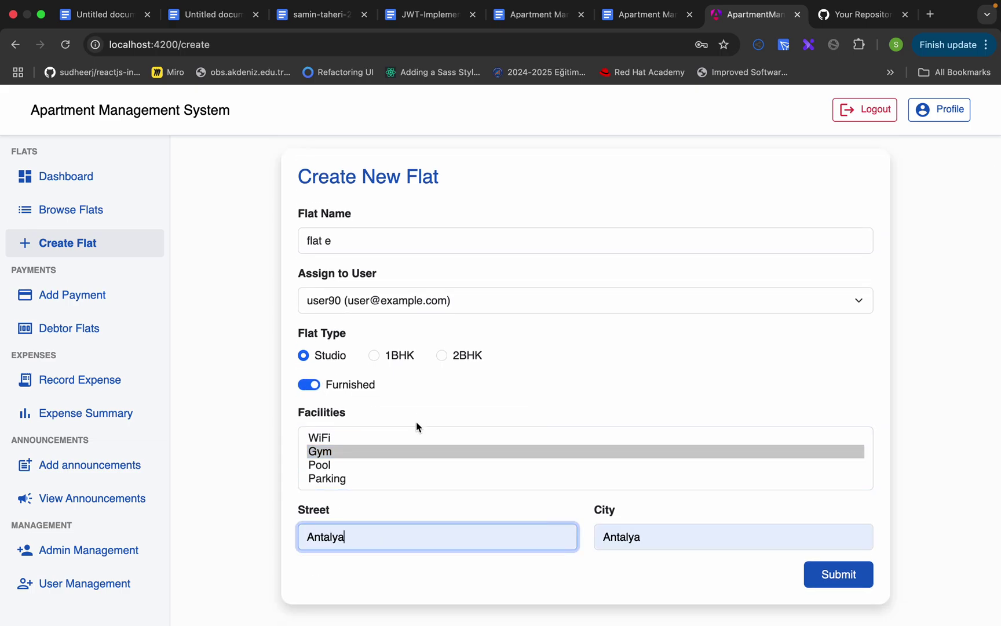
pyautogui.click(834, 564)
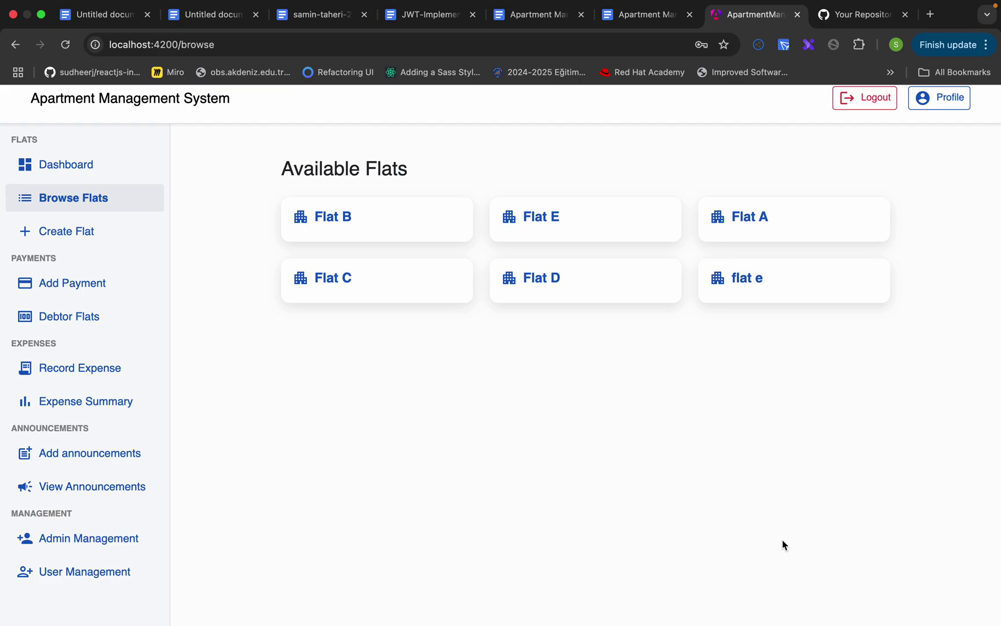
# - Delete Flat B after opening and cancelling its edit form, then open Add Payment
pyautogui.click(343, 217)
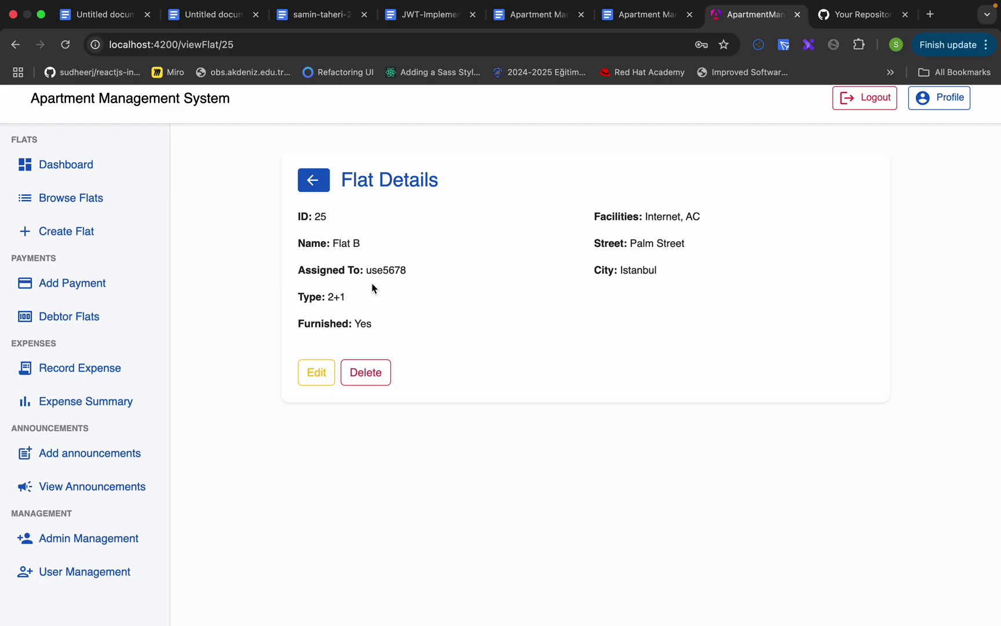
pyautogui.click(307, 368)
pyautogui.click(452, 514)
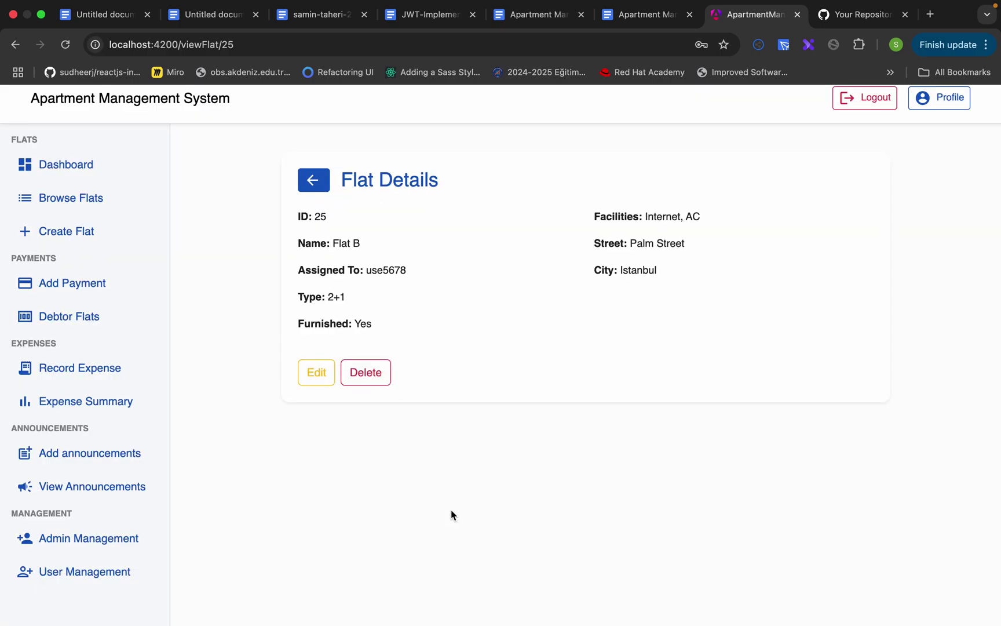
pyautogui.click(365, 371)
pyautogui.click(613, 130)
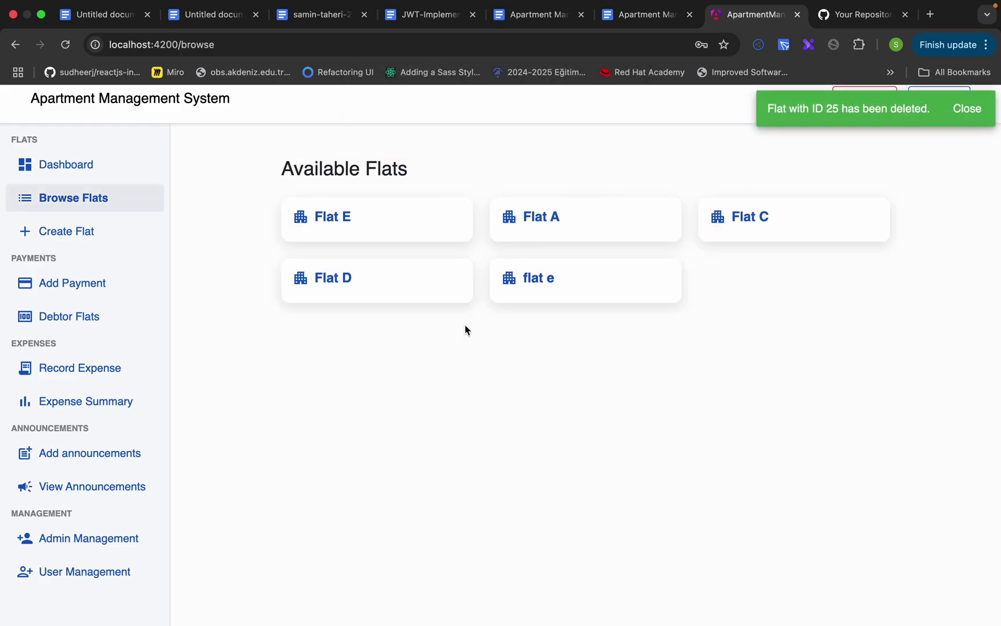
pyautogui.click(107, 283)
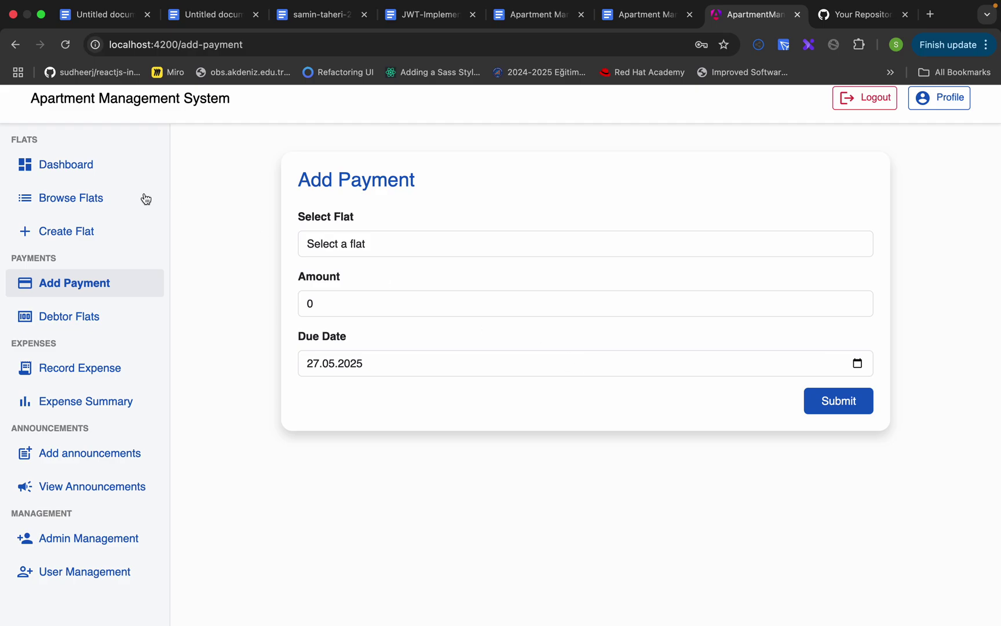
# - Generate the monthly dues from the dashboard, then view the Flats with Payments list
pyautogui.click(89, 175)
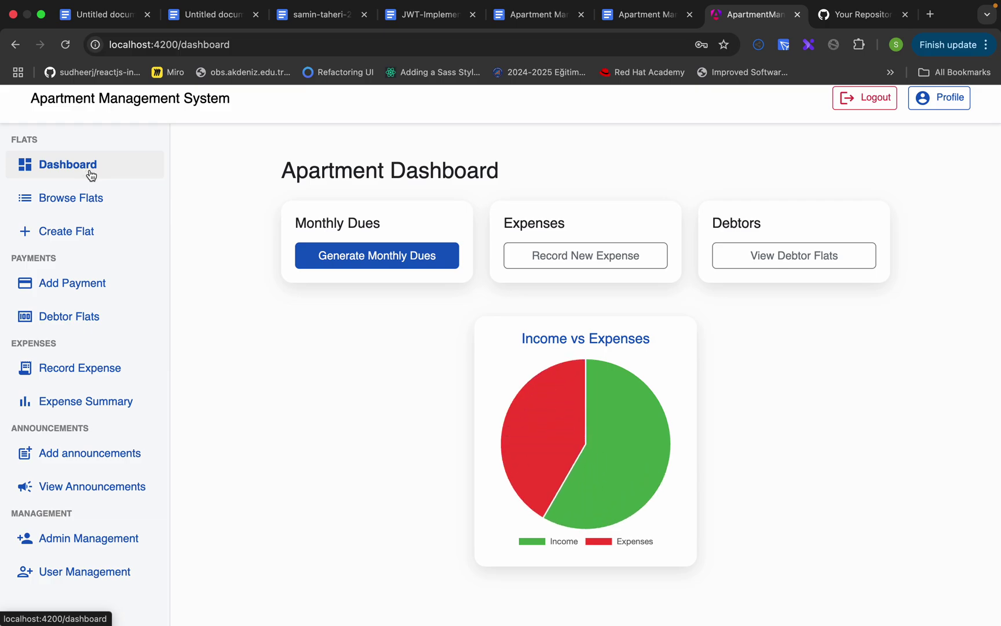
pyautogui.click(363, 261)
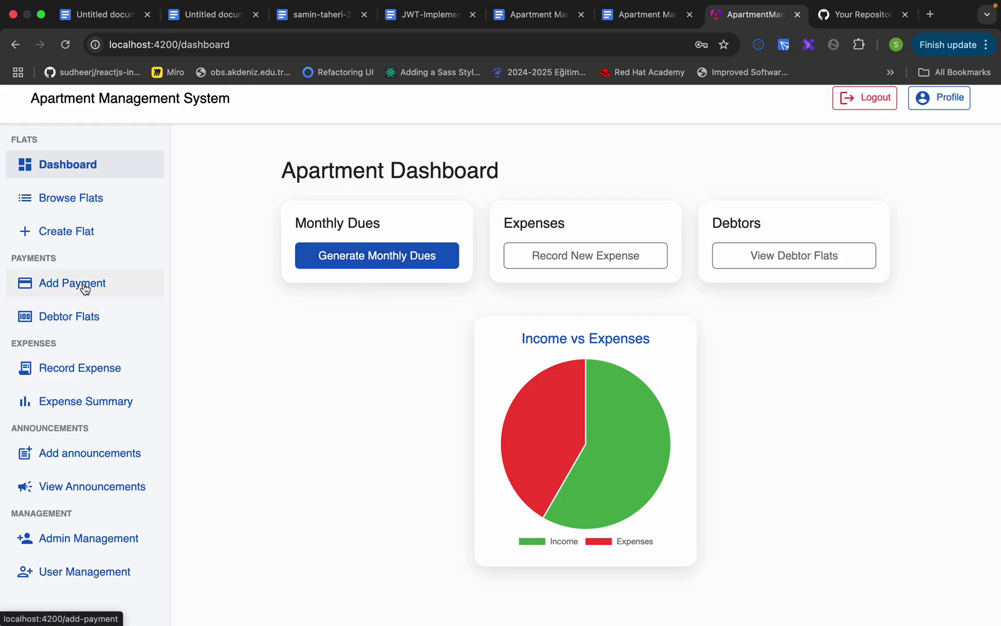
pyautogui.click(86, 313)
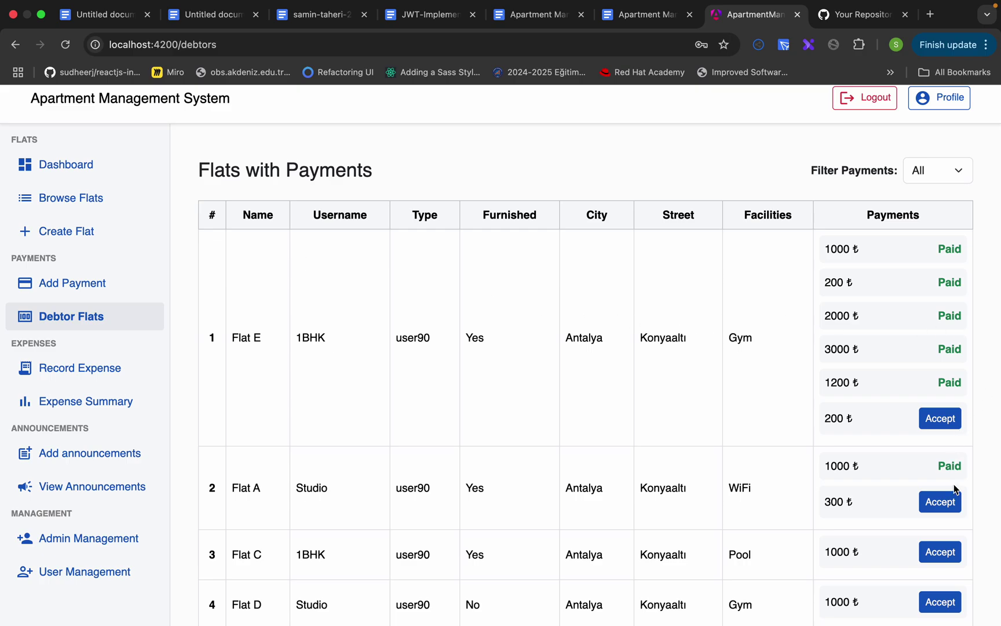
# - Accept Flat A's 300 ₺ payment, filter payments by Paid then Unpaid, and open Record Expense
pyautogui.click(940, 504)
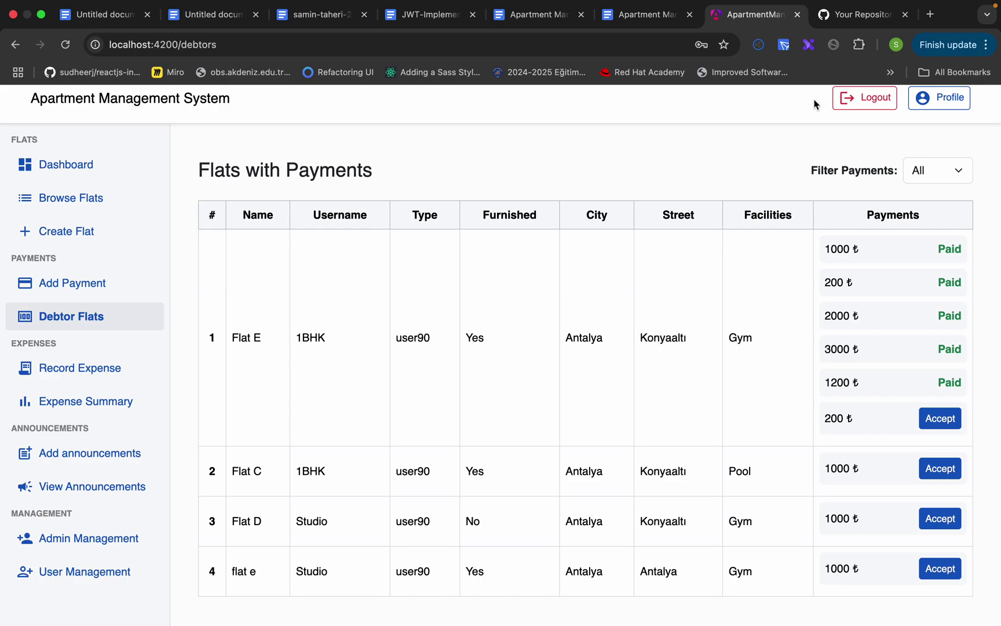
pyautogui.click(941, 171)
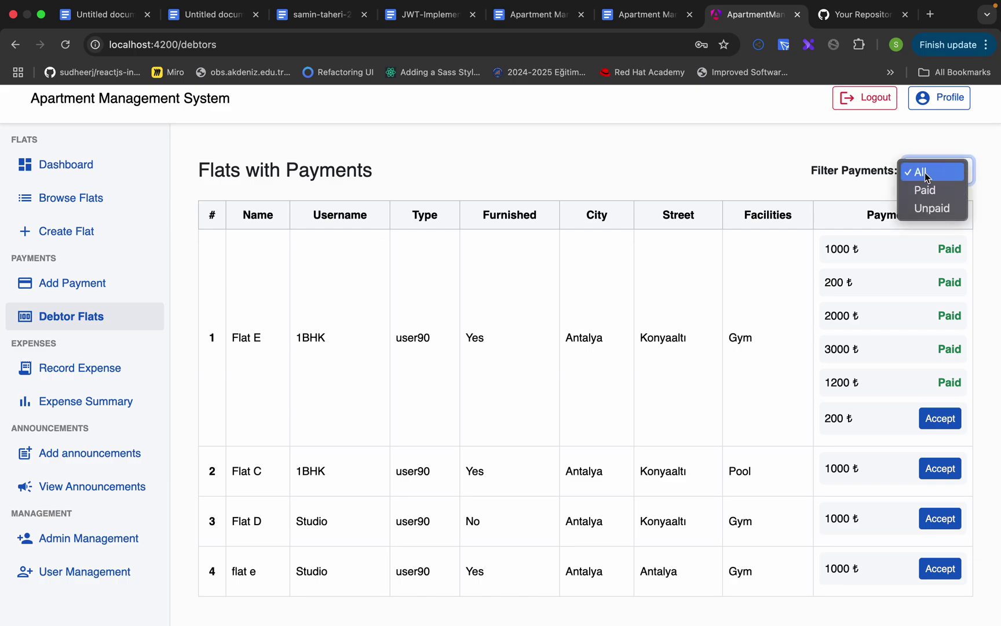
pyautogui.click(927, 191)
pyautogui.click(936, 172)
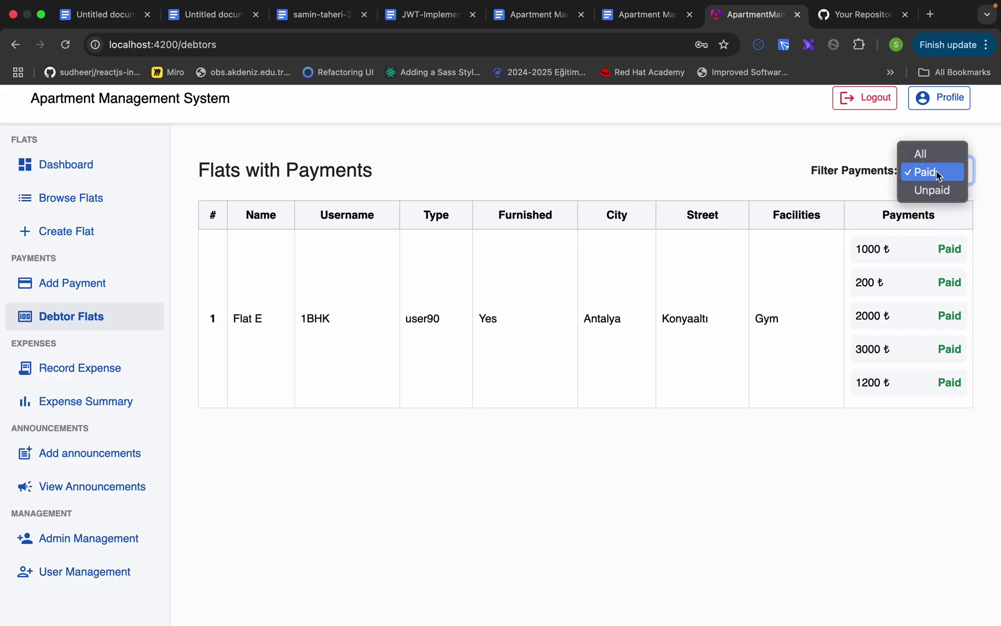
pyautogui.click(930, 192)
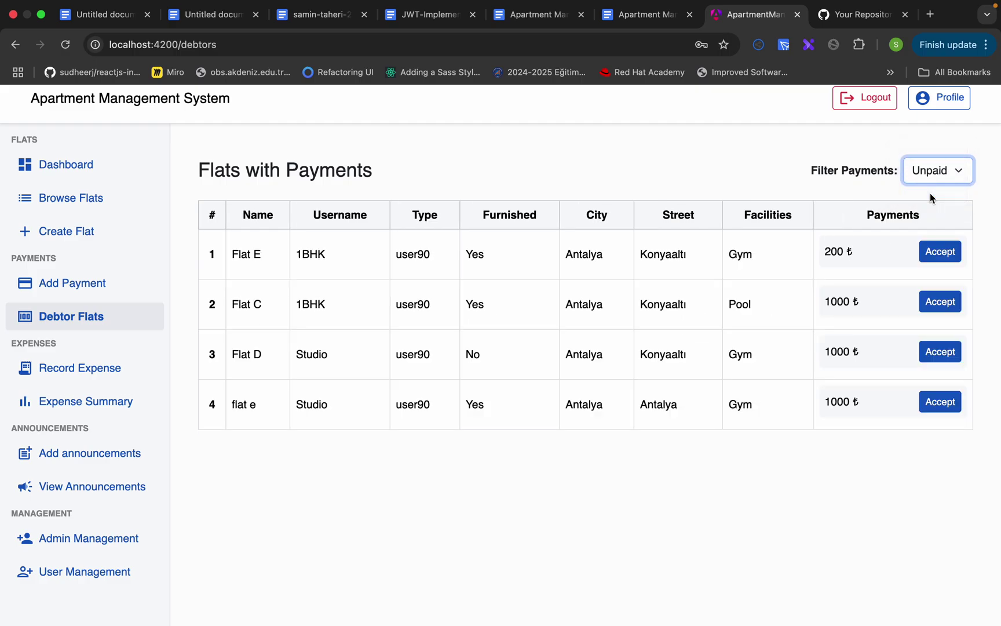
pyautogui.click(97, 368)
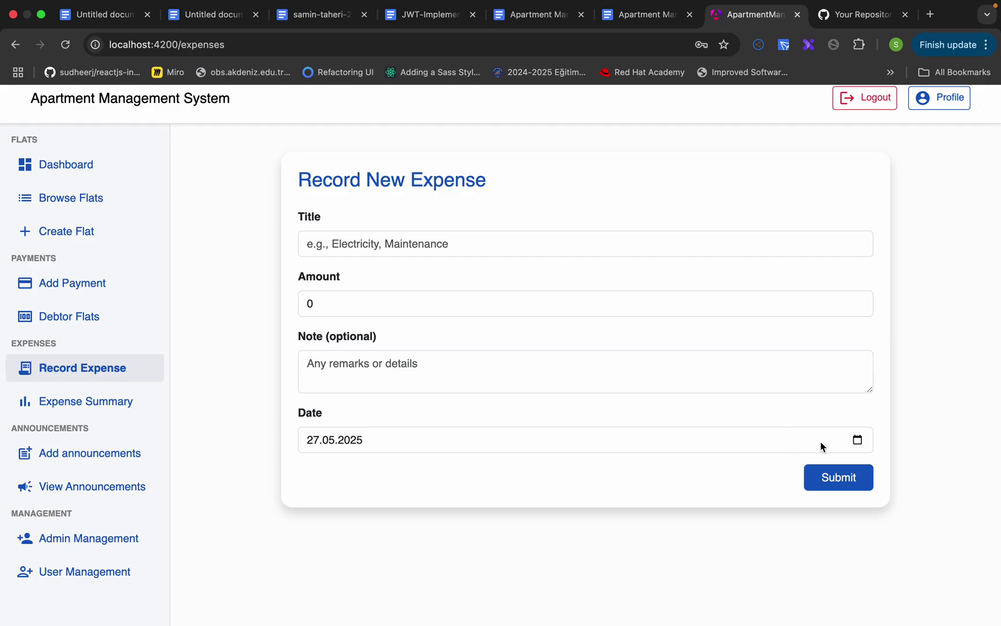
# - Save an expense titled 'electricity' with amount 100 and view it in the expense summary
pyautogui.click(849, 474)
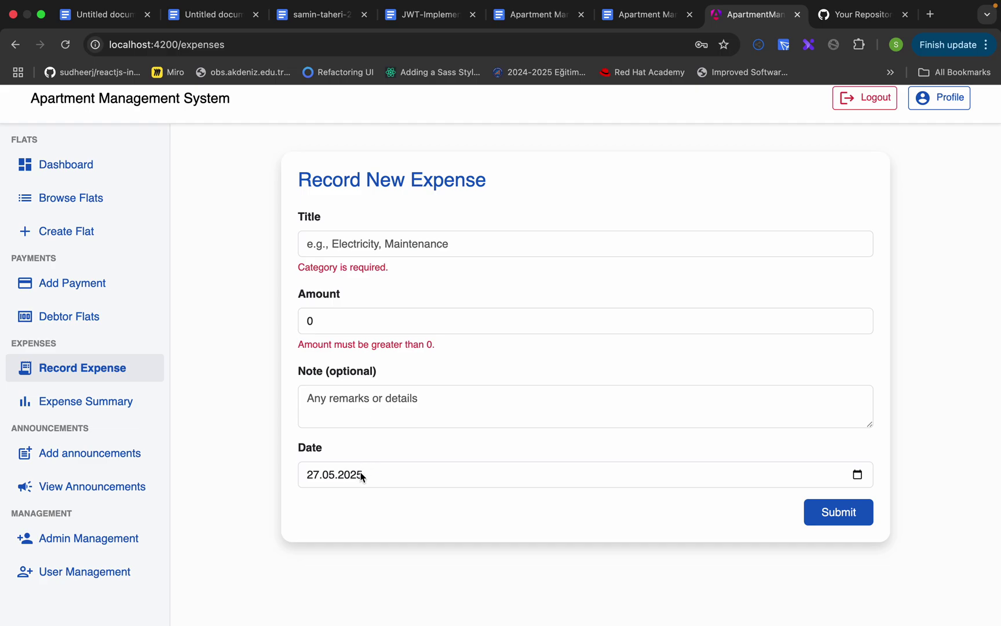
pyautogui.click(372, 249)
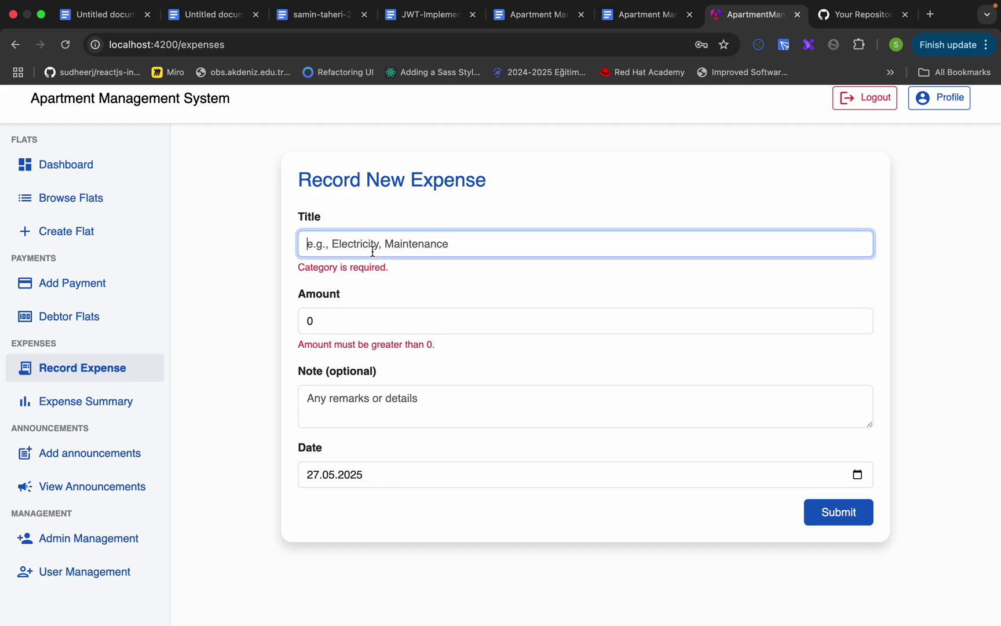
pyautogui.write('electri')
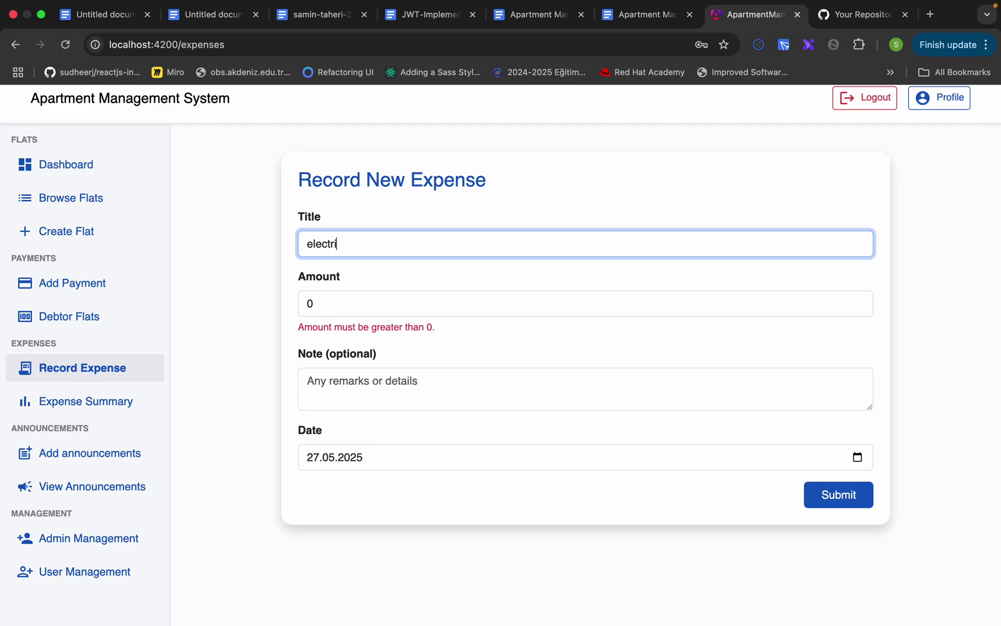
pyautogui.write('city')
pyautogui.click(380, 295)
pyautogui.press('BackSpace')
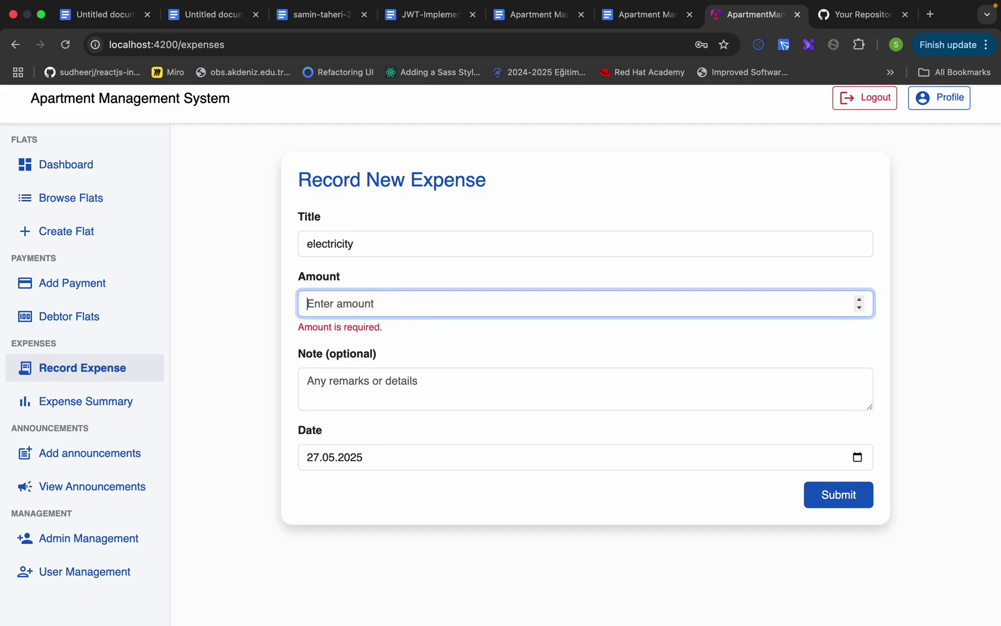
pyautogui.write('100')
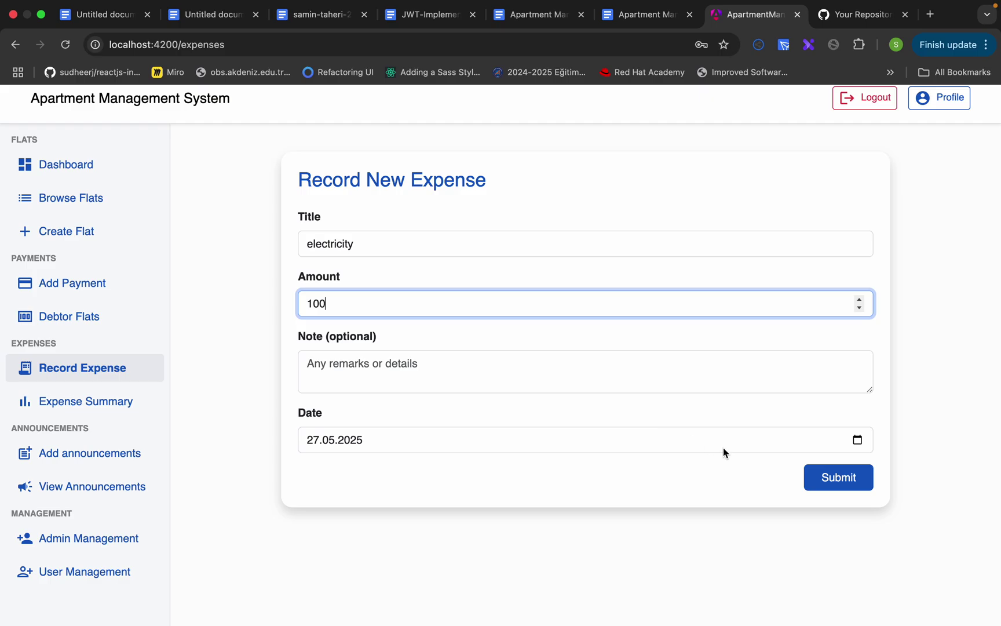
pyautogui.click(829, 479)
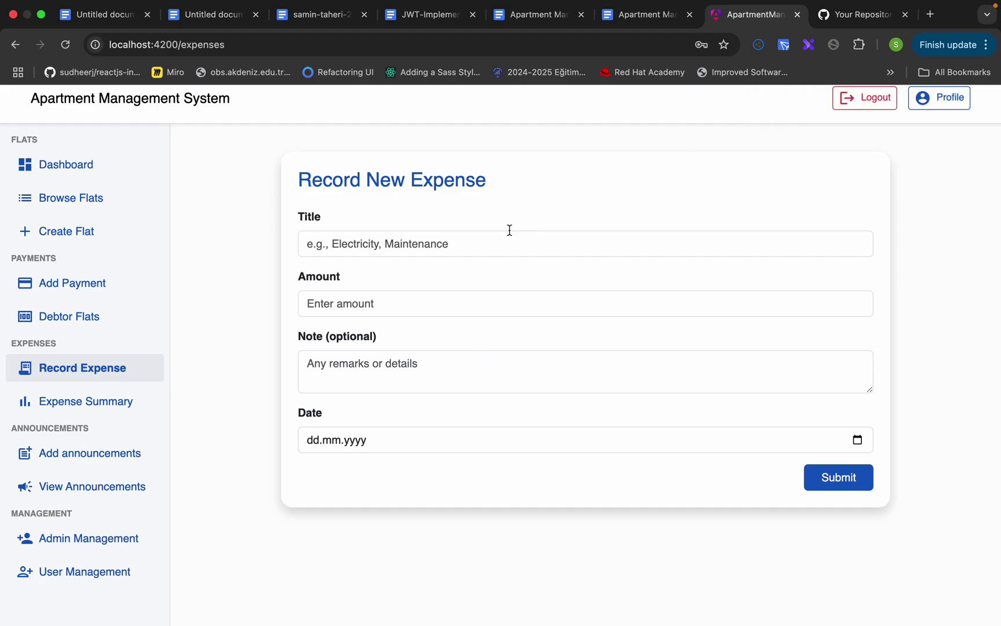
pyautogui.click(129, 405)
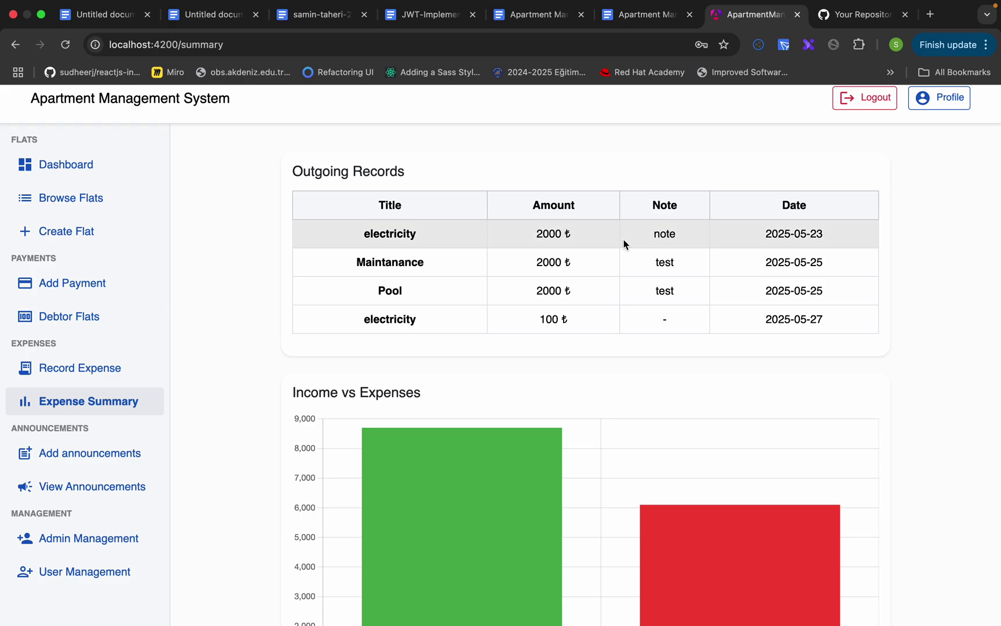
# - Check the Income vs Expenses chart values: 8,700 income against 6,100 expenses
pyautogui.scroll(-5, 608, 249)
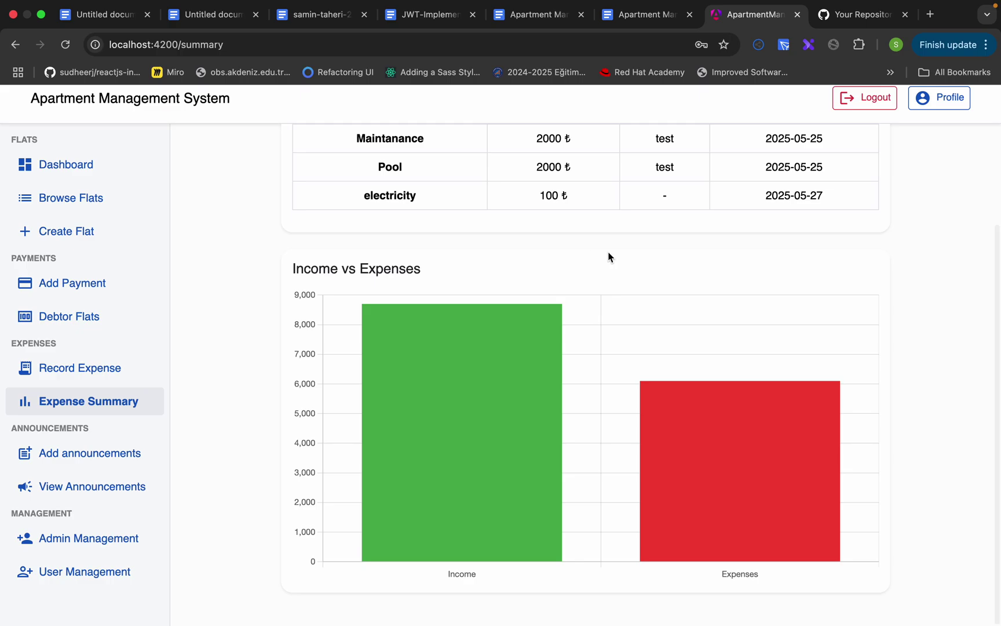
pyautogui.moveTo(491, 379)
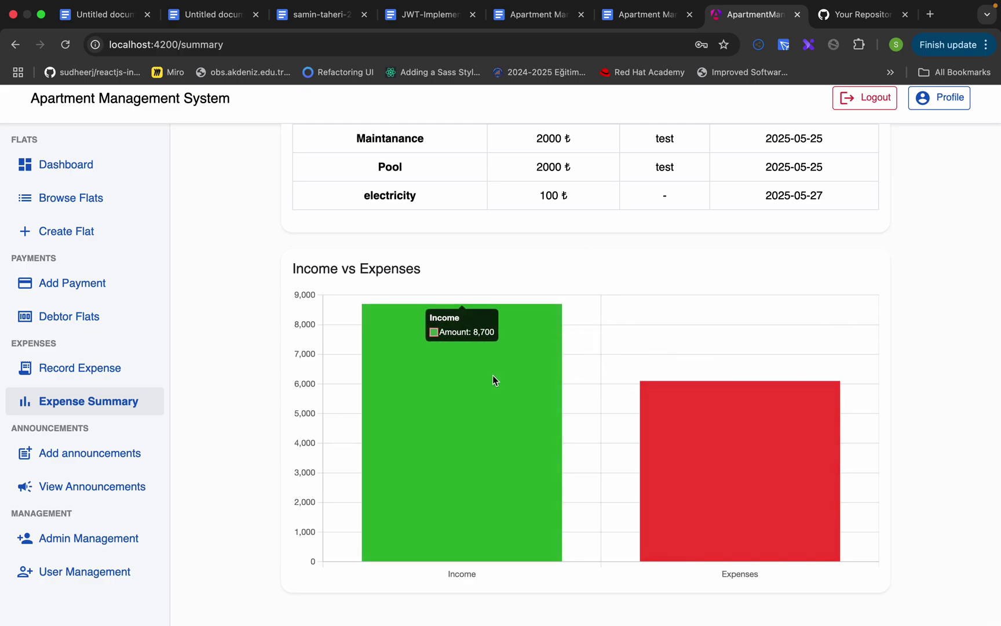
pyautogui.moveTo(751, 449)
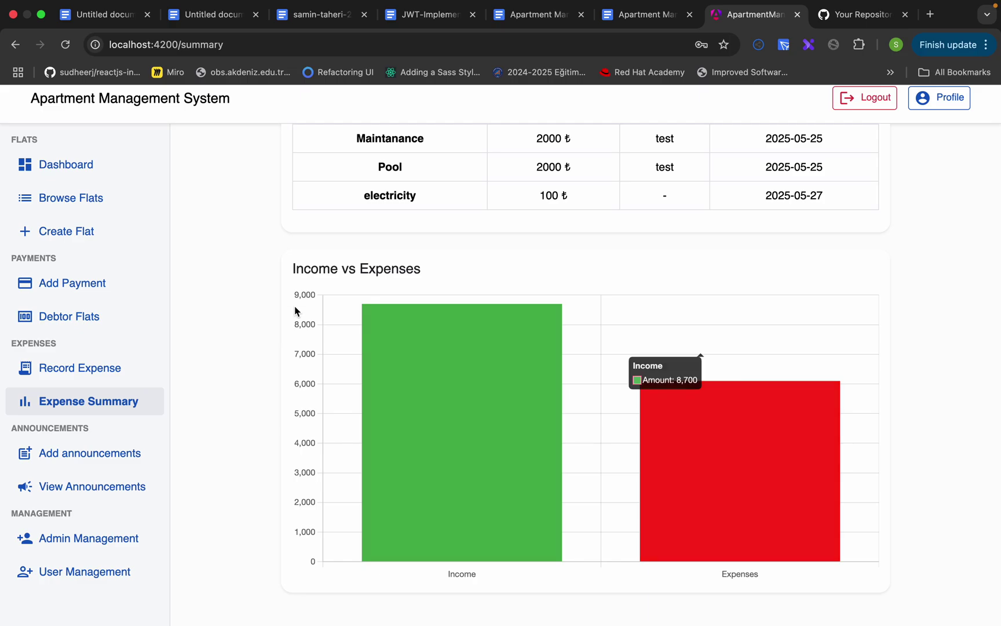
# - Return to the dashboard and bring up the Post New Announcement form
pyautogui.click(36, 169)
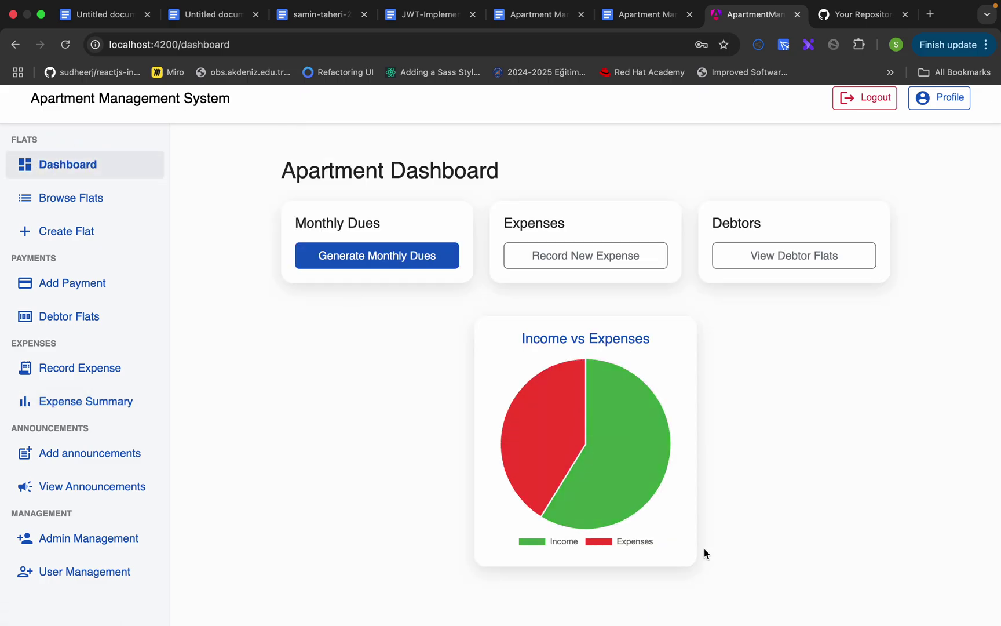
pyautogui.moveTo(614, 513)
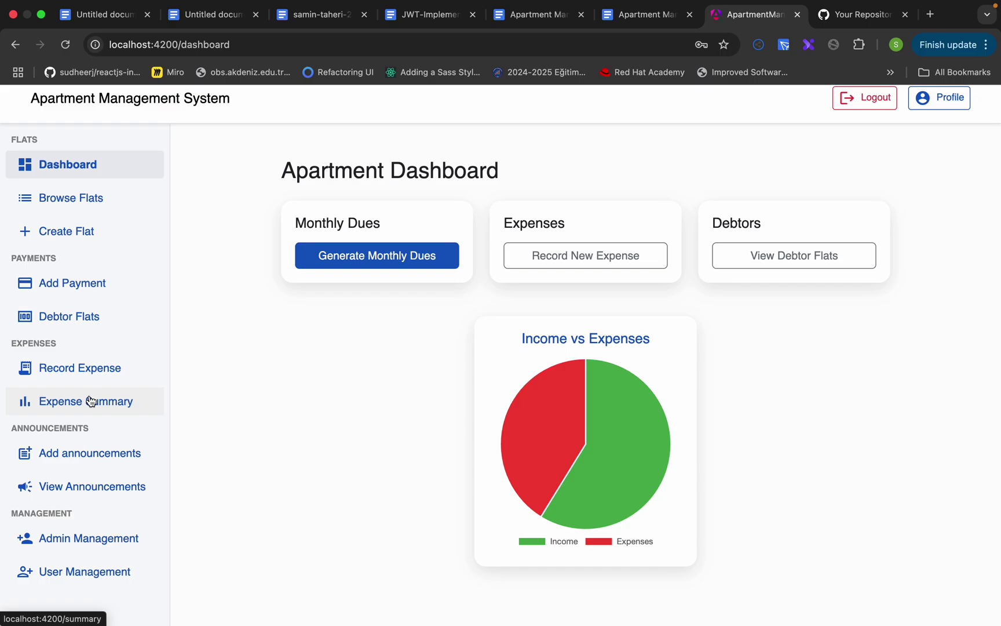
pyautogui.click(80, 453)
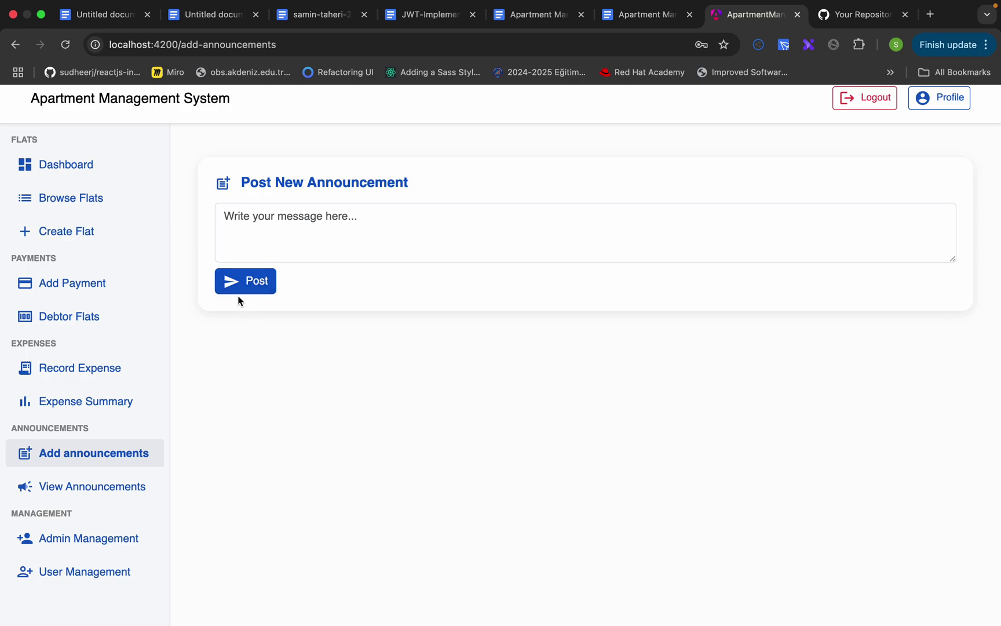
# - Post a 'test' announcement, view the announcements list, then open Admin Management
pyautogui.click(250, 286)
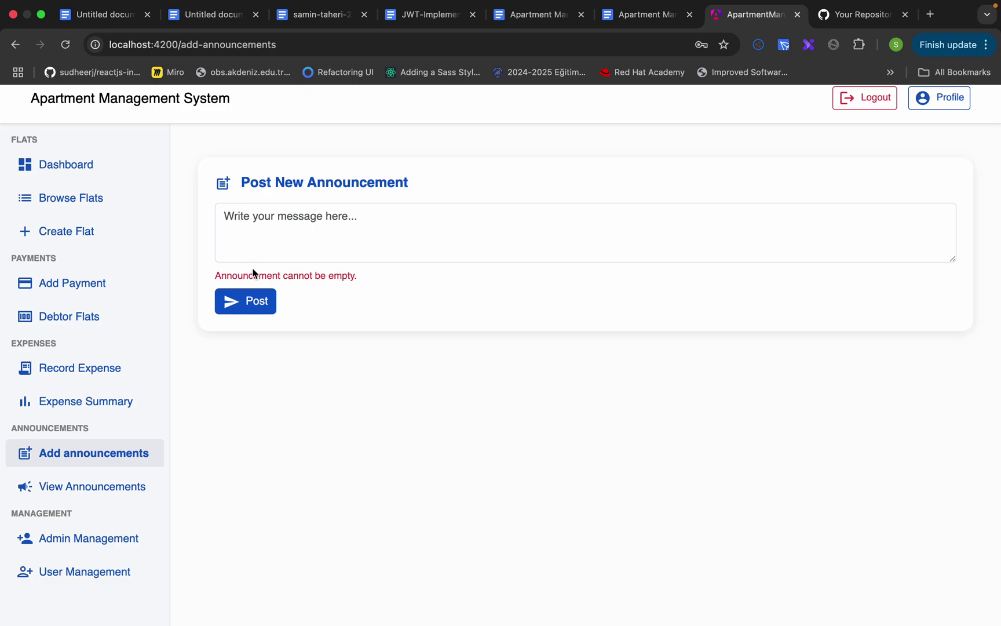
pyautogui.click(301, 207)
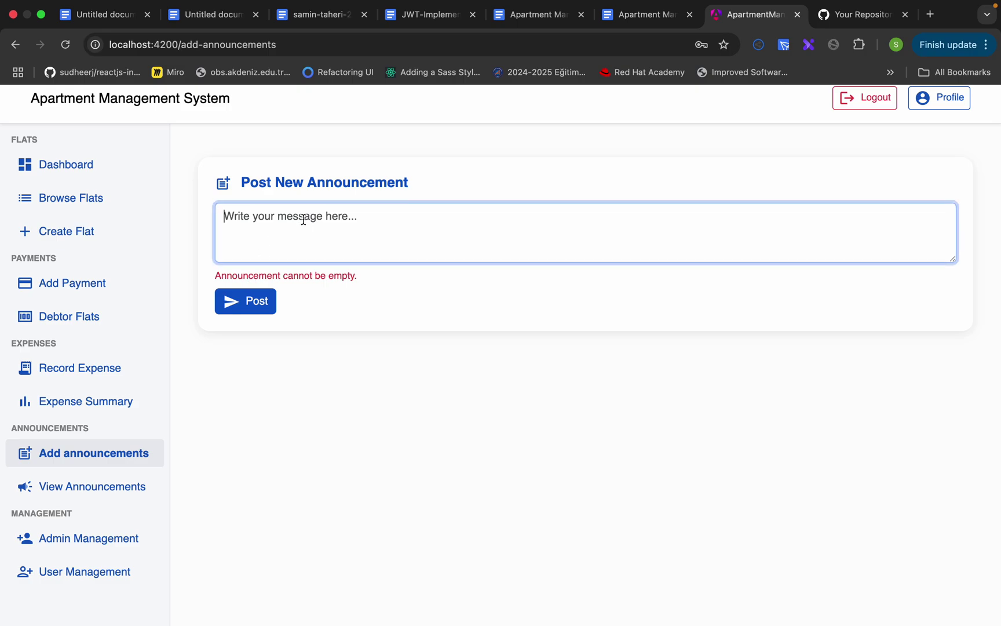
pyautogui.write('test')
pyautogui.click(260, 282)
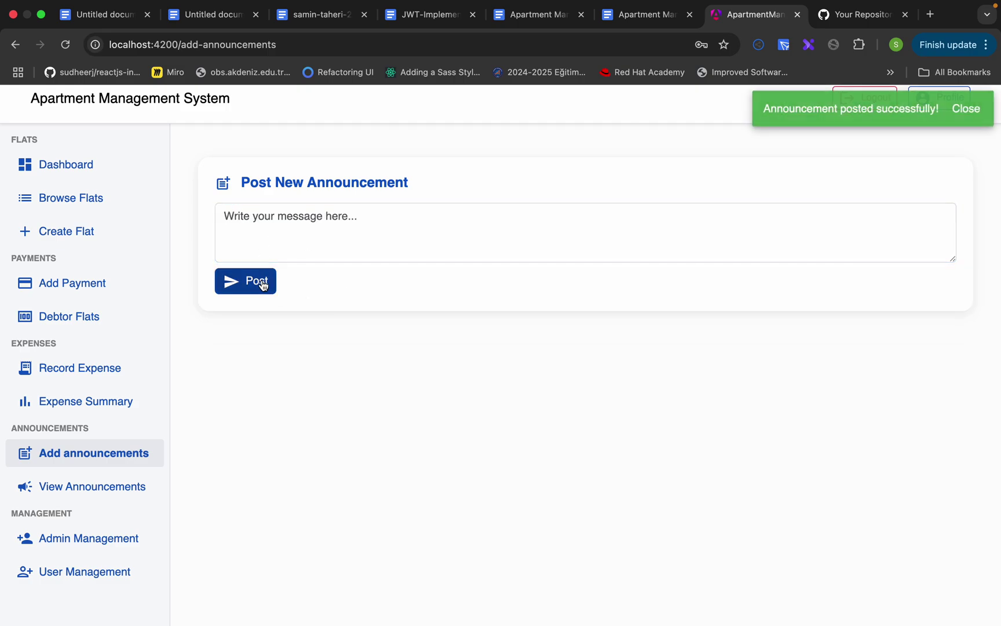
pyautogui.click(115, 487)
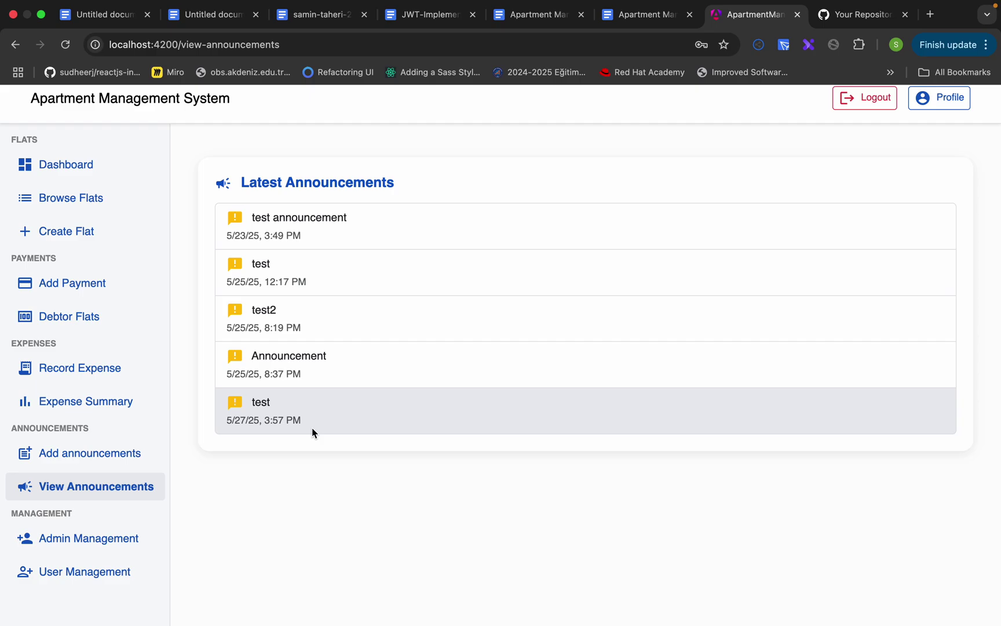
pyautogui.click(69, 540)
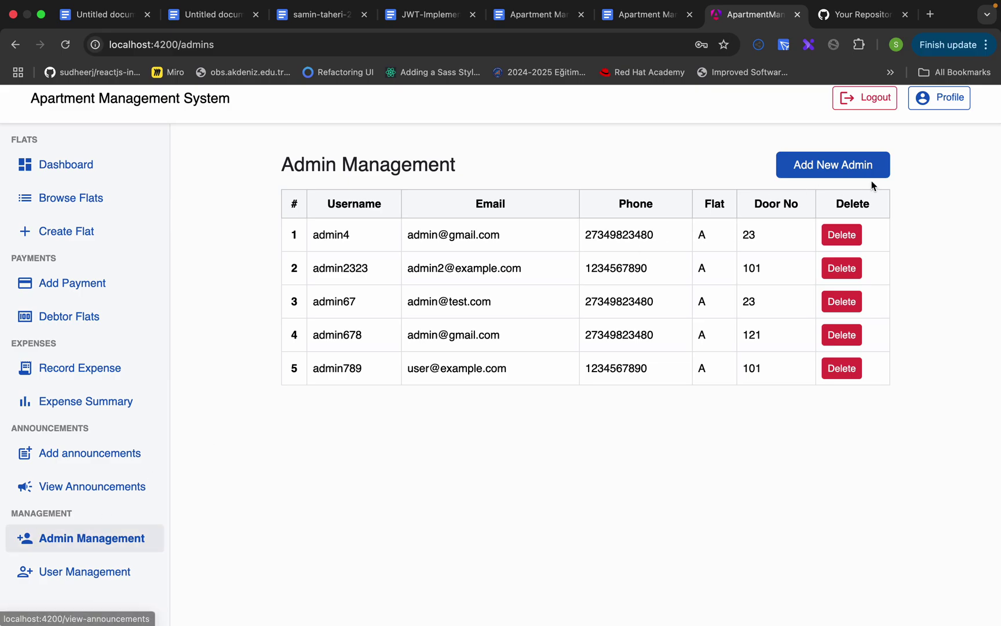
# - Save an empty new-admin form to confirm it is refused, then return and show User Management
pyautogui.click(845, 165)
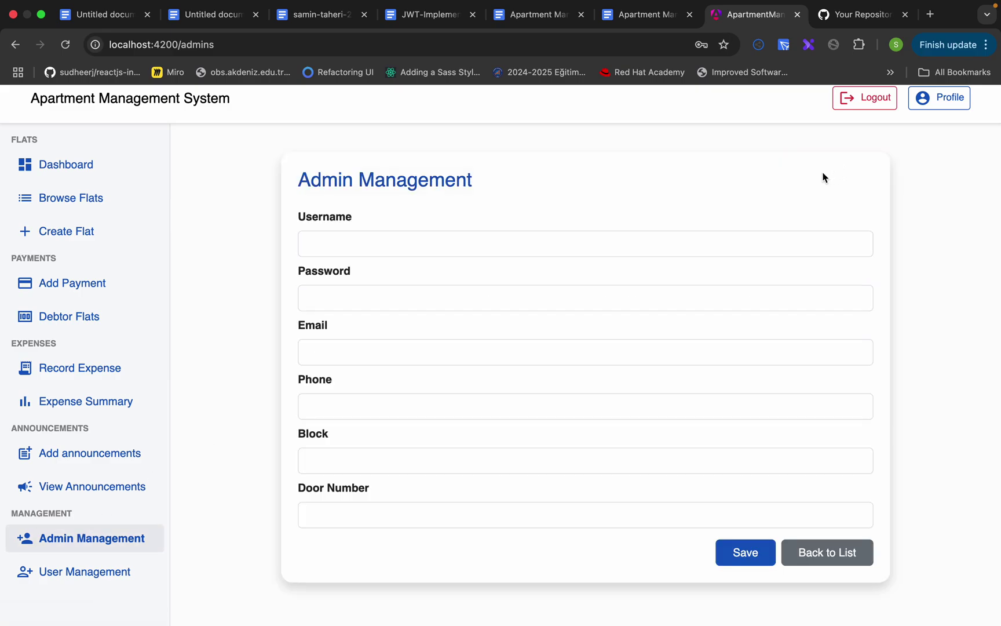
pyautogui.click(765, 555)
pyautogui.scroll(-2, 374, 387)
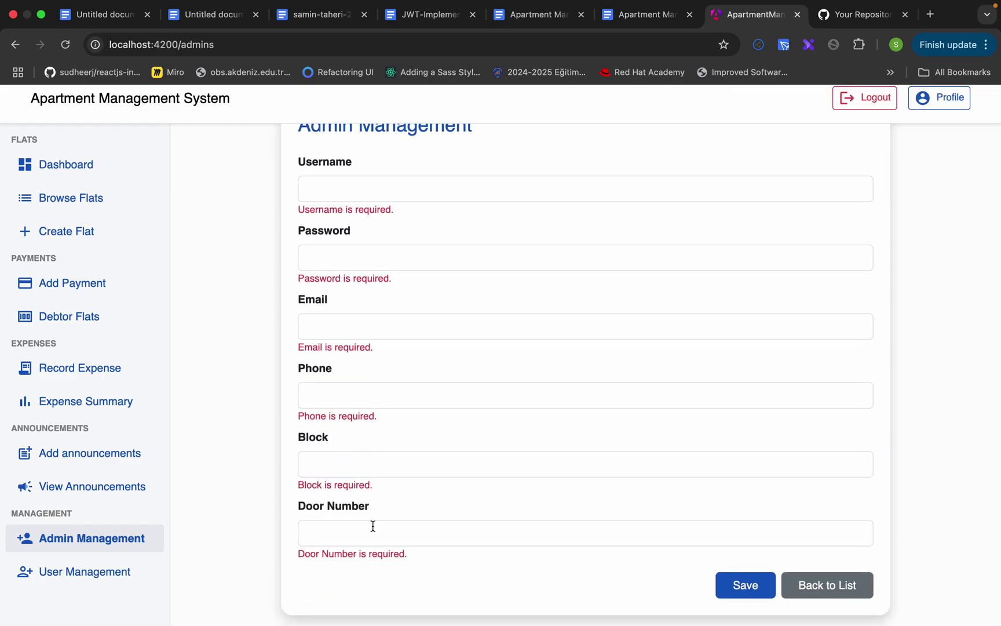
pyautogui.click(815, 586)
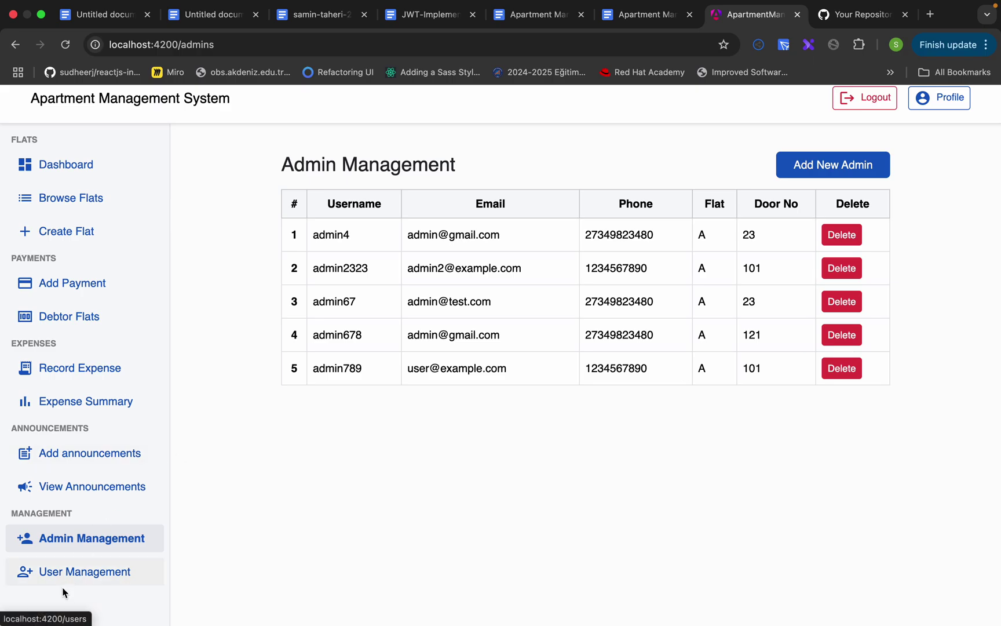
pyautogui.click(74, 572)
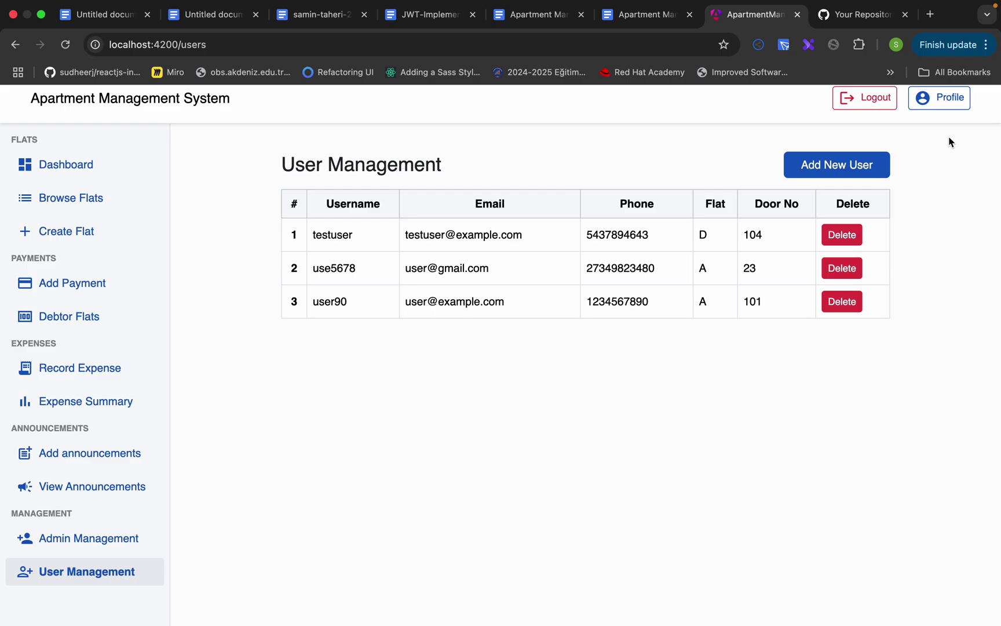
# - Log out and sign in with the resident's username and password under the User role
pyautogui.click(875, 100)
pyautogui.click(429, 301)
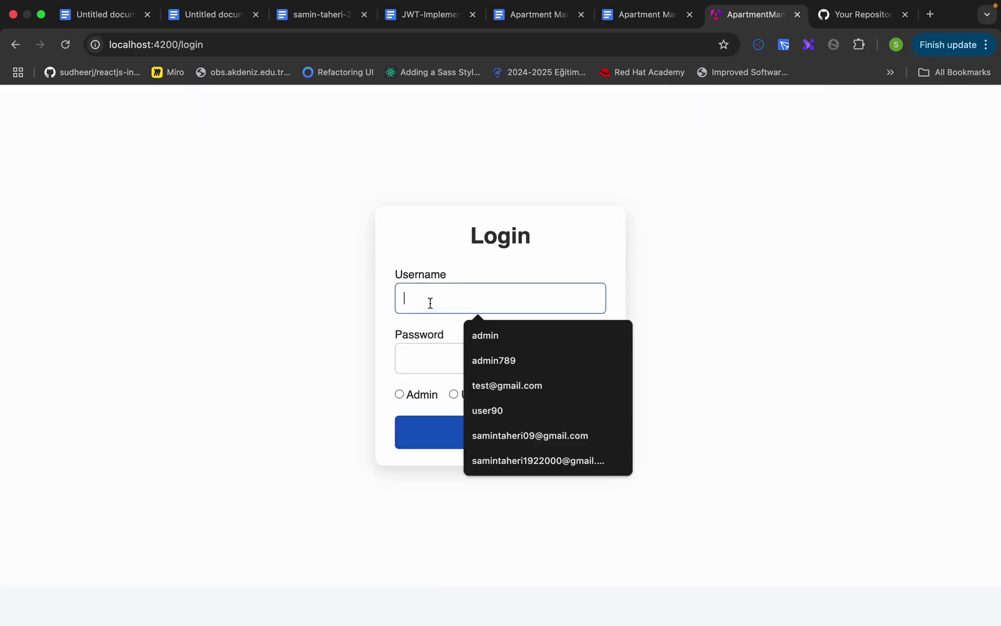
pyautogui.write('user90')
pyautogui.click(438, 369)
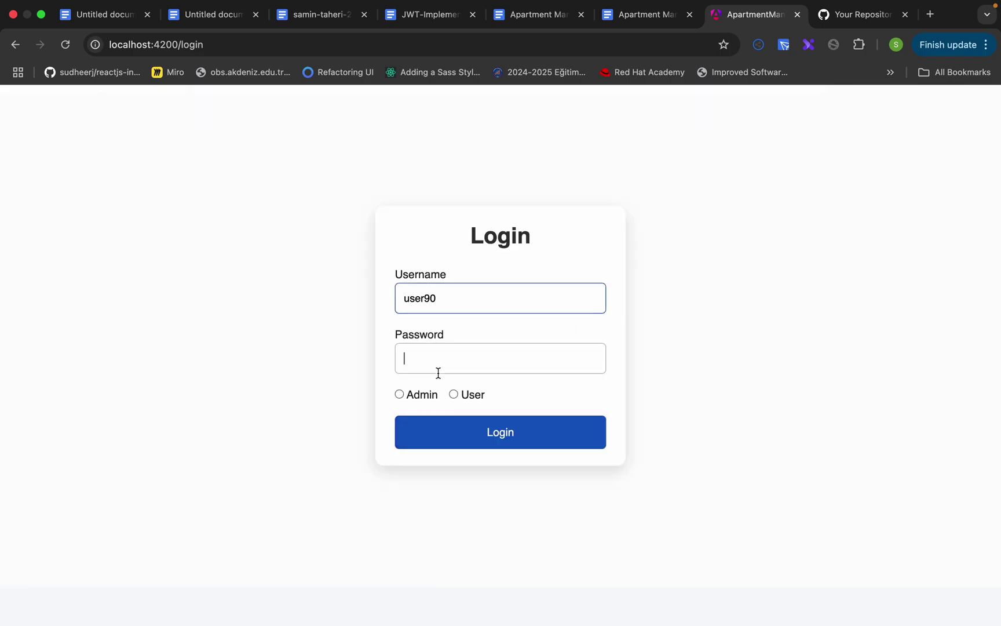
pyautogui.write('1234')
pyautogui.click(458, 397)
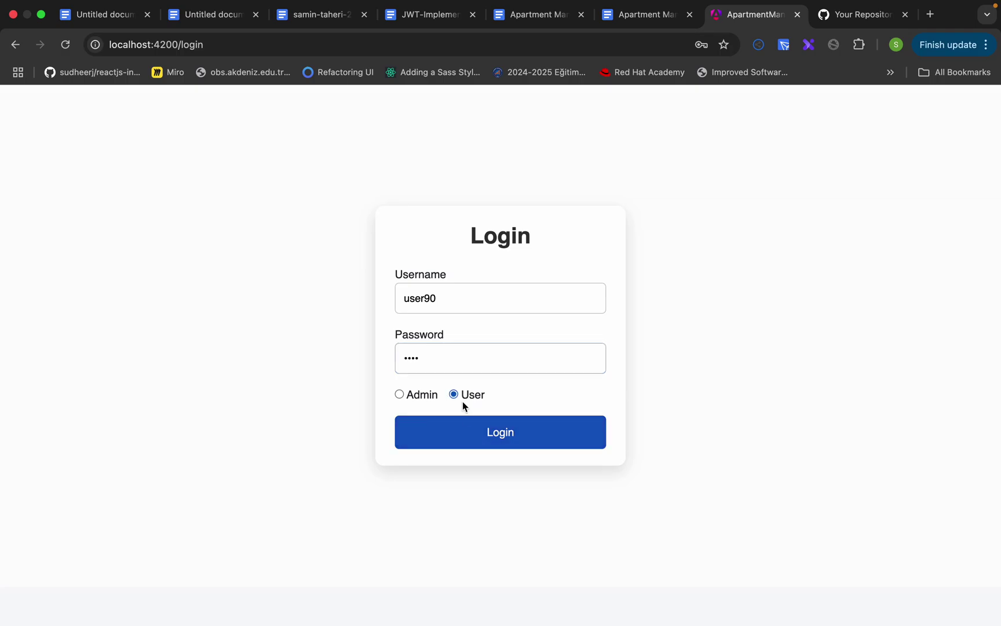
pyautogui.click(468, 430)
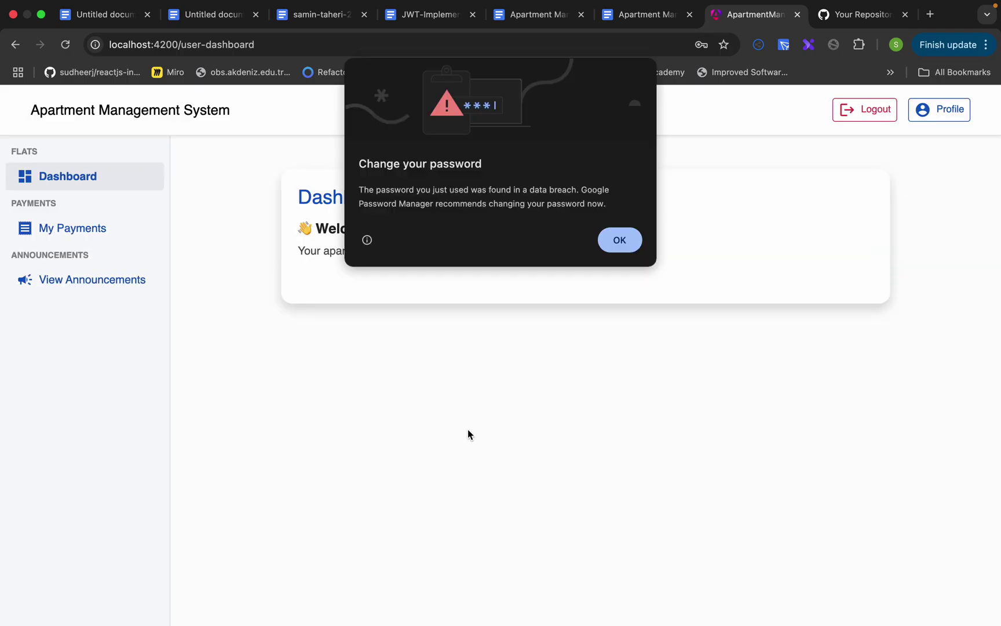
pyautogui.click(620, 240)
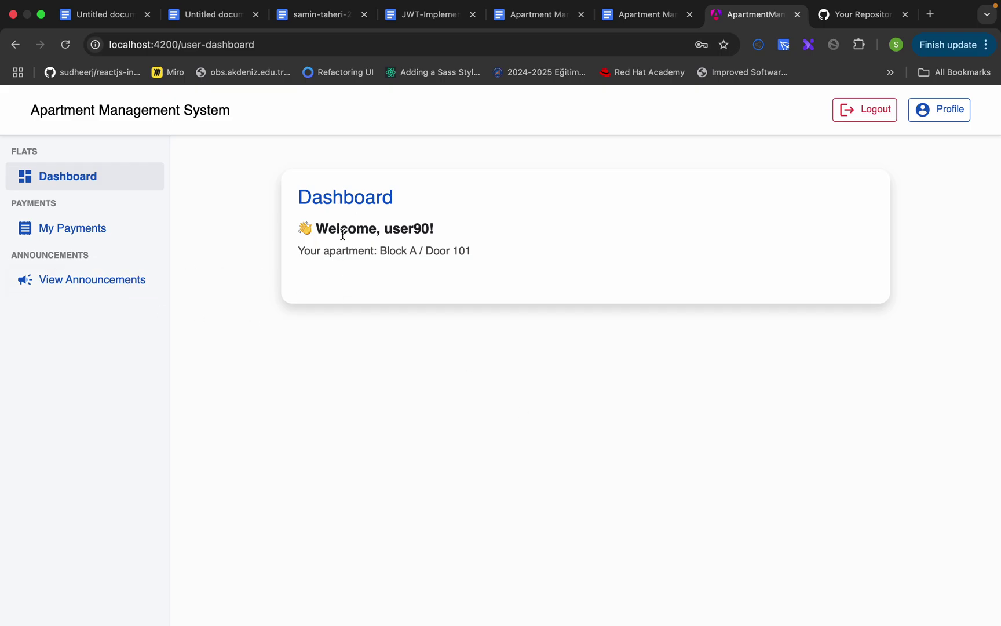
# - Review the resident's paid and unpaid payments, then view the five latest announcements
pyautogui.click(100, 229)
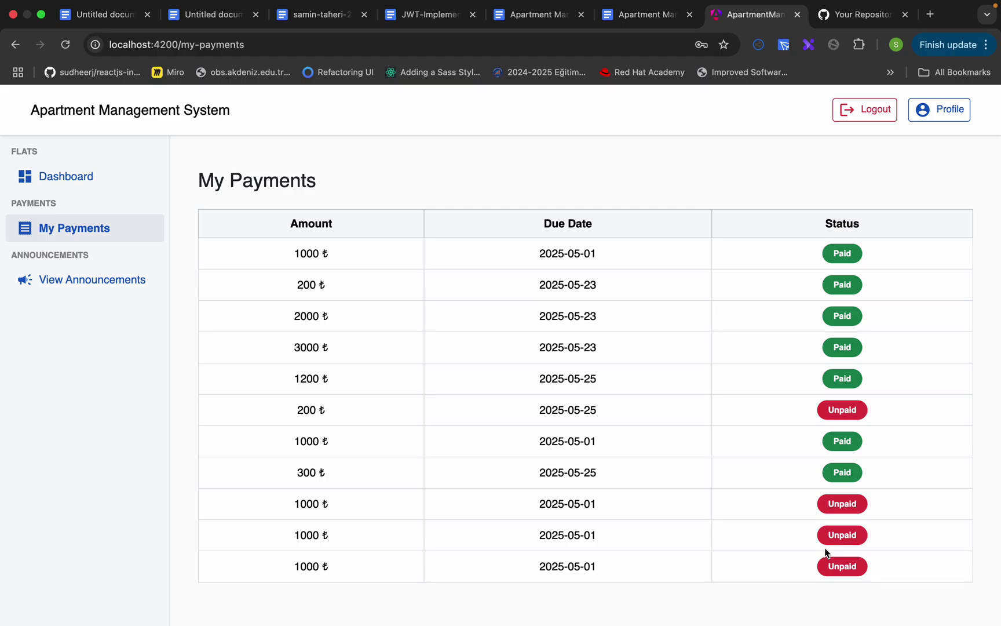
pyautogui.click(64, 281)
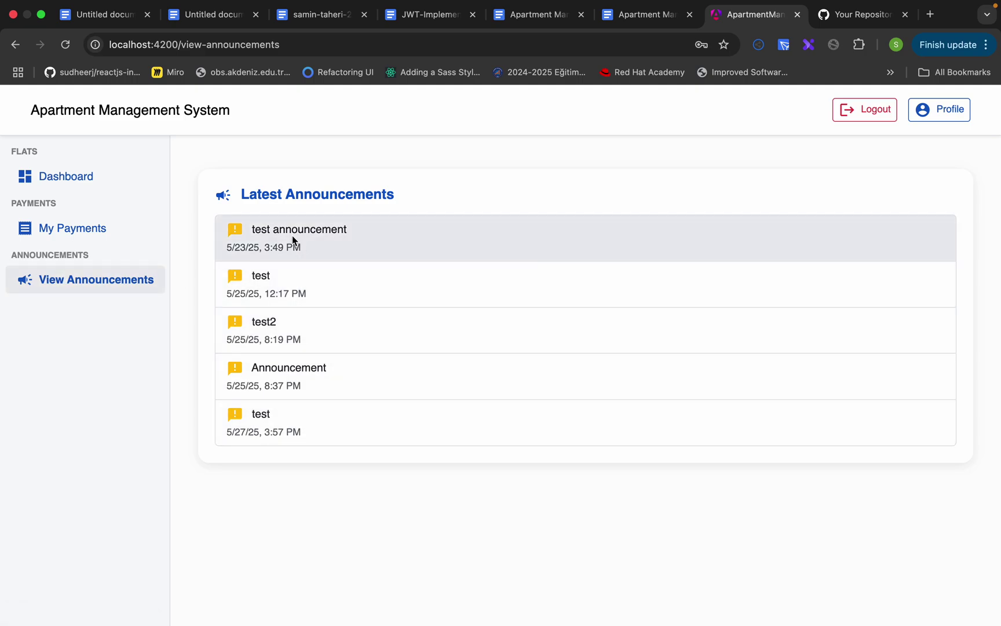
pyautogui.click(292, 43)
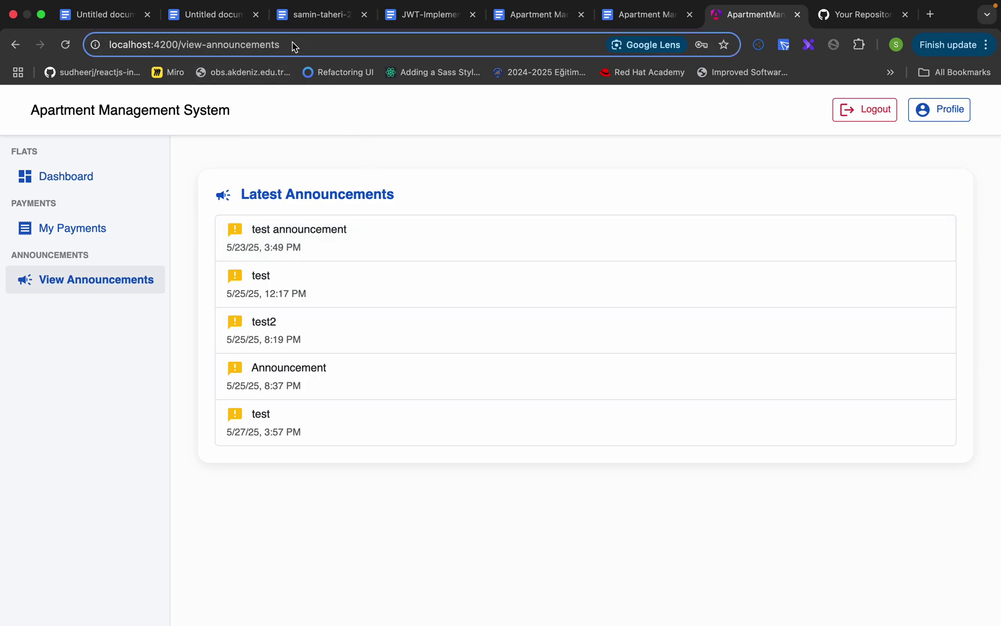
# - Load localhost:4200/debtors, get the 401 Unauthorized page, and return to the resident dashboard
pyautogui.moveTo(291, 44); pyautogui.dragTo(186, 53)
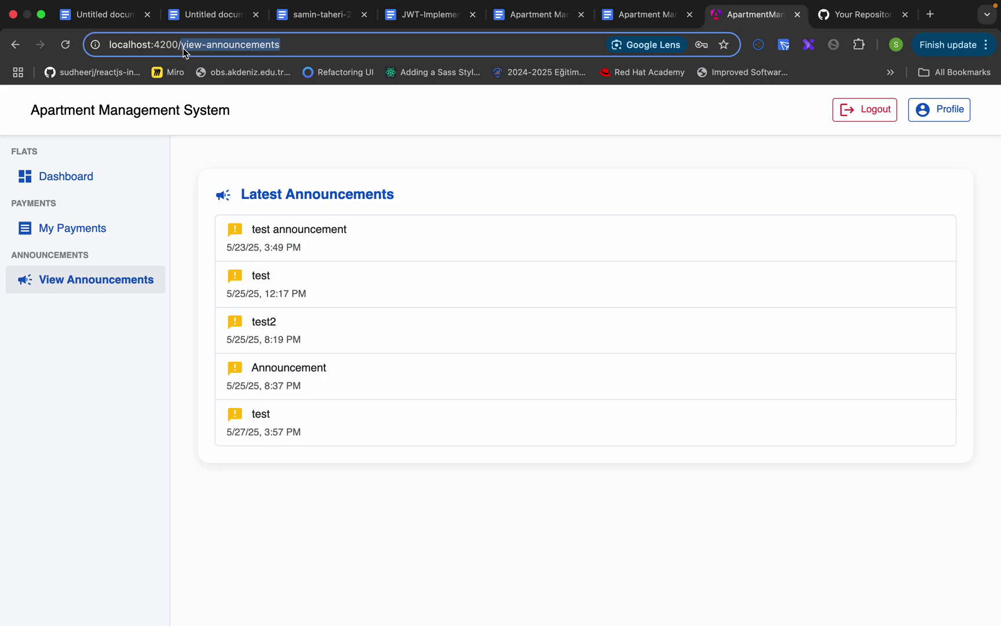
pyautogui.press('BackSpace')
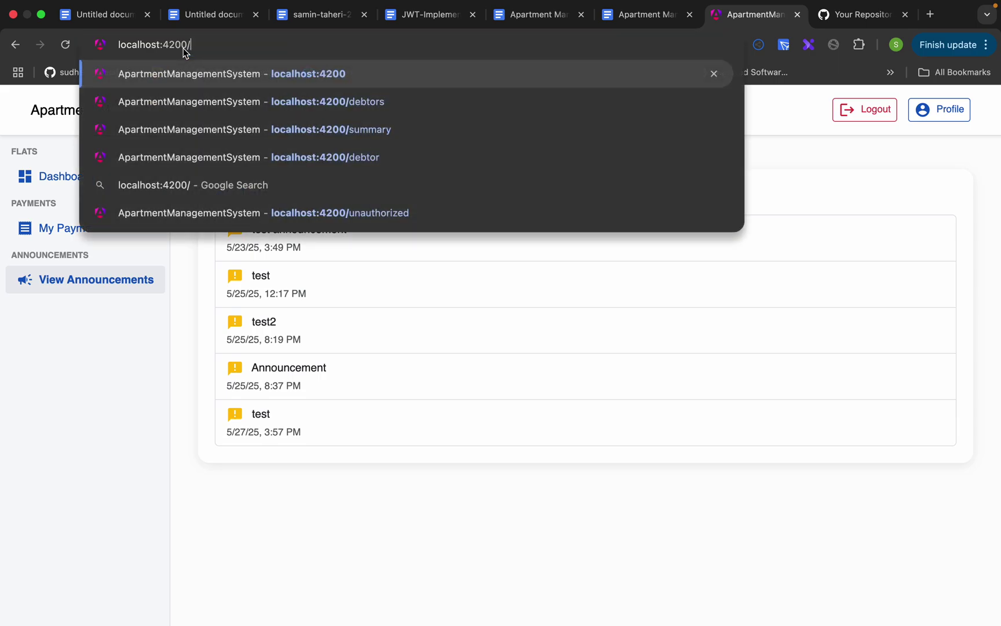
pyautogui.write('debtors')
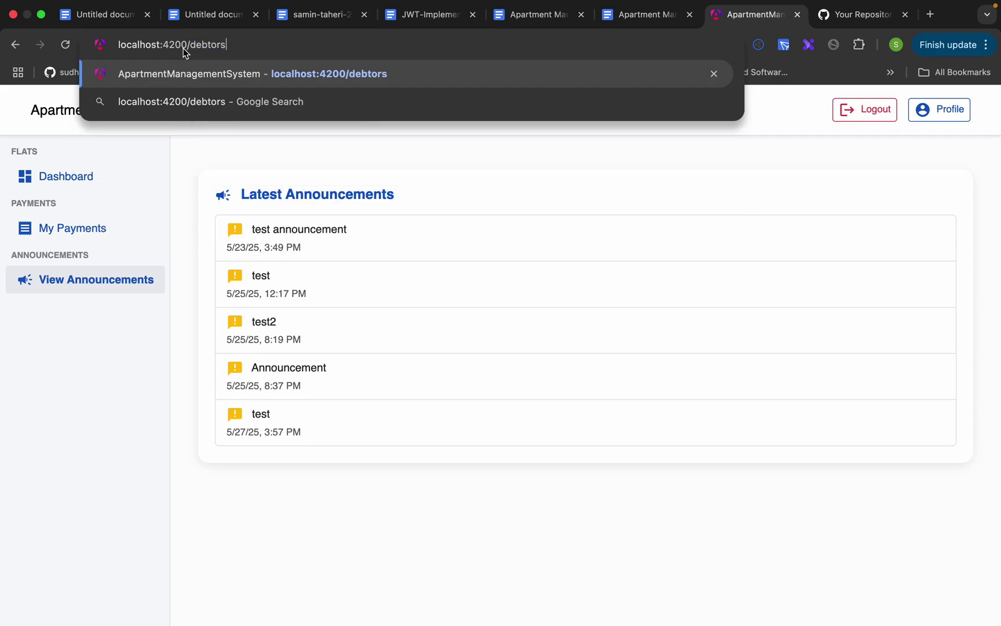
pyautogui.press('Return')
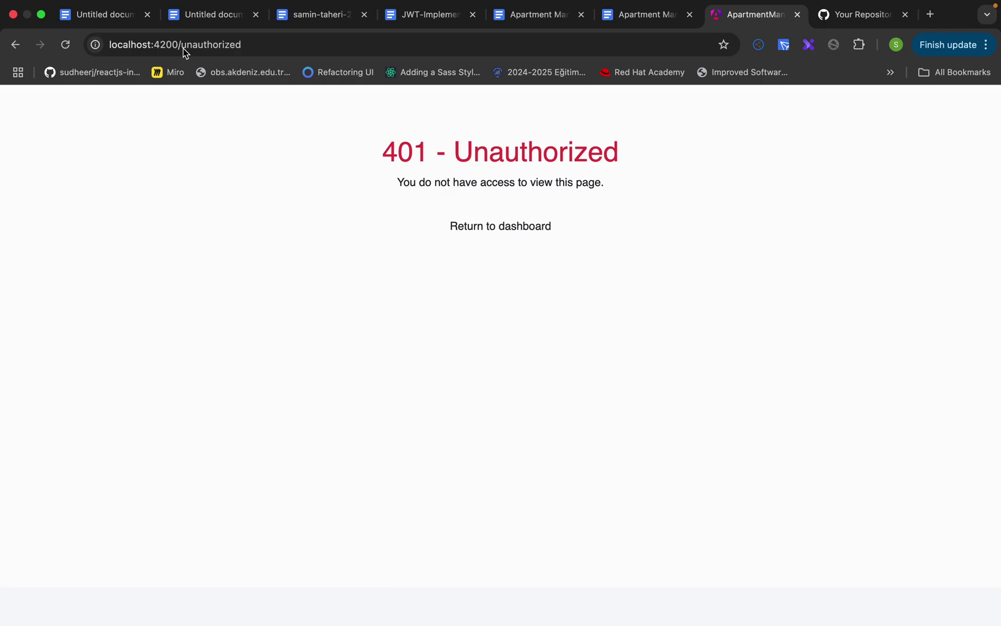
pyautogui.click(493, 230)
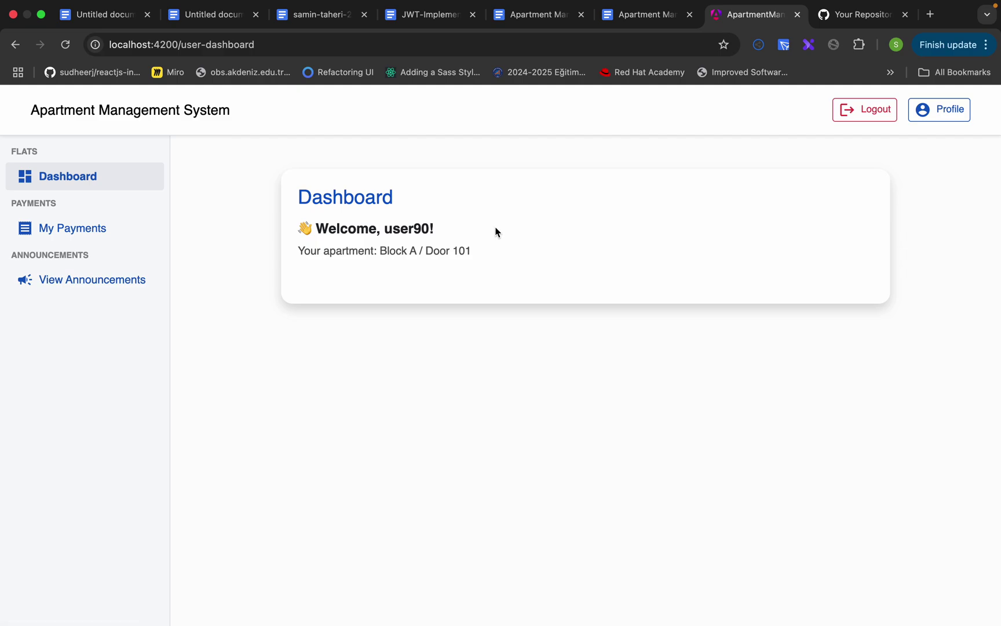
# - Inspect the dashboard's content area in DevTools and widen the developer tools panel
pyautogui.rightClick(355, 382)
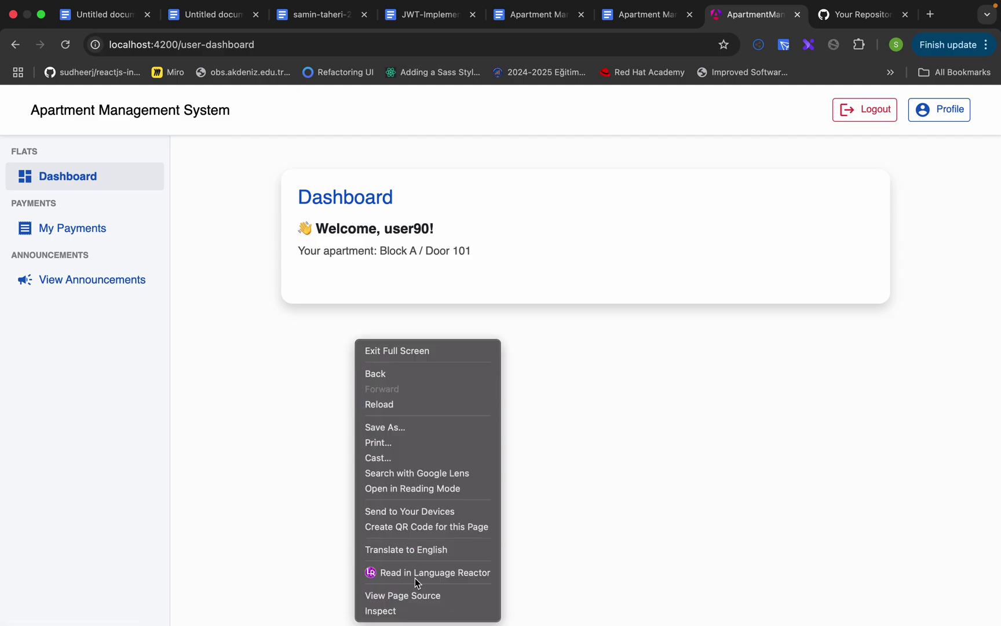
pyautogui.click(716, 366)
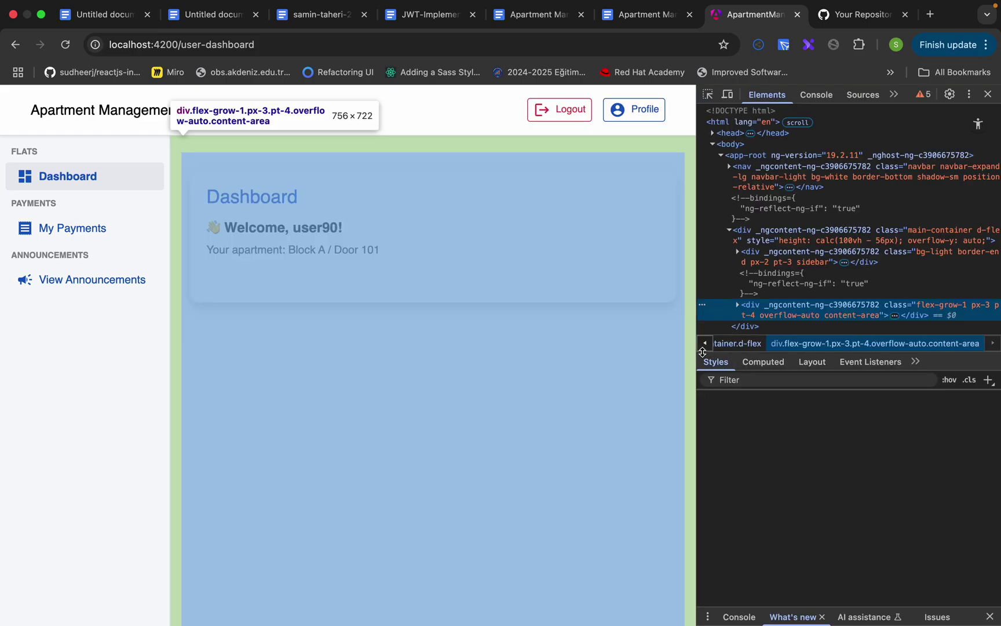
pyautogui.moveTo(695, 350); pyautogui.dragTo(718, 360)
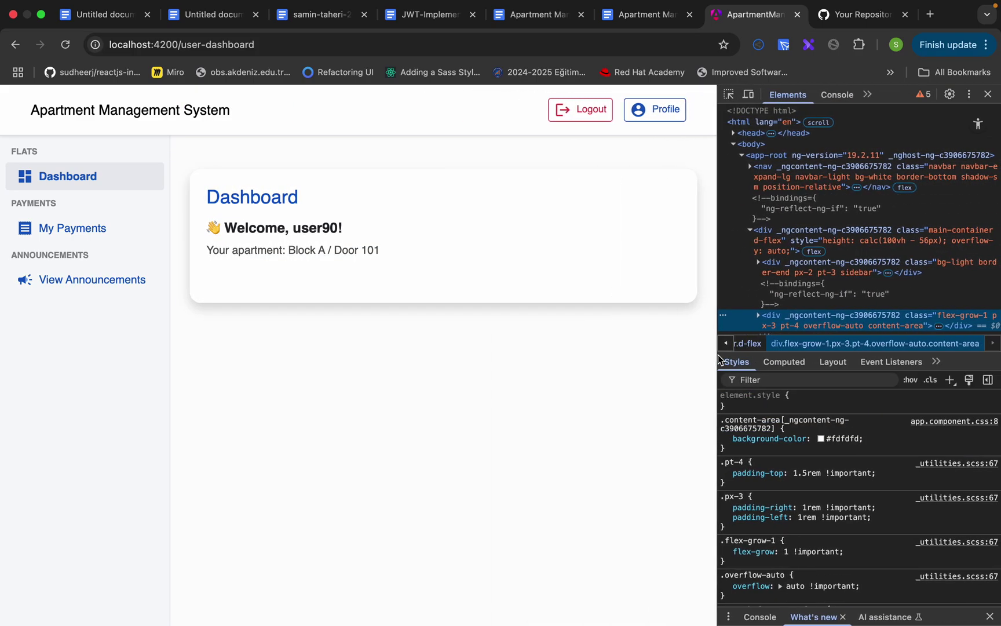